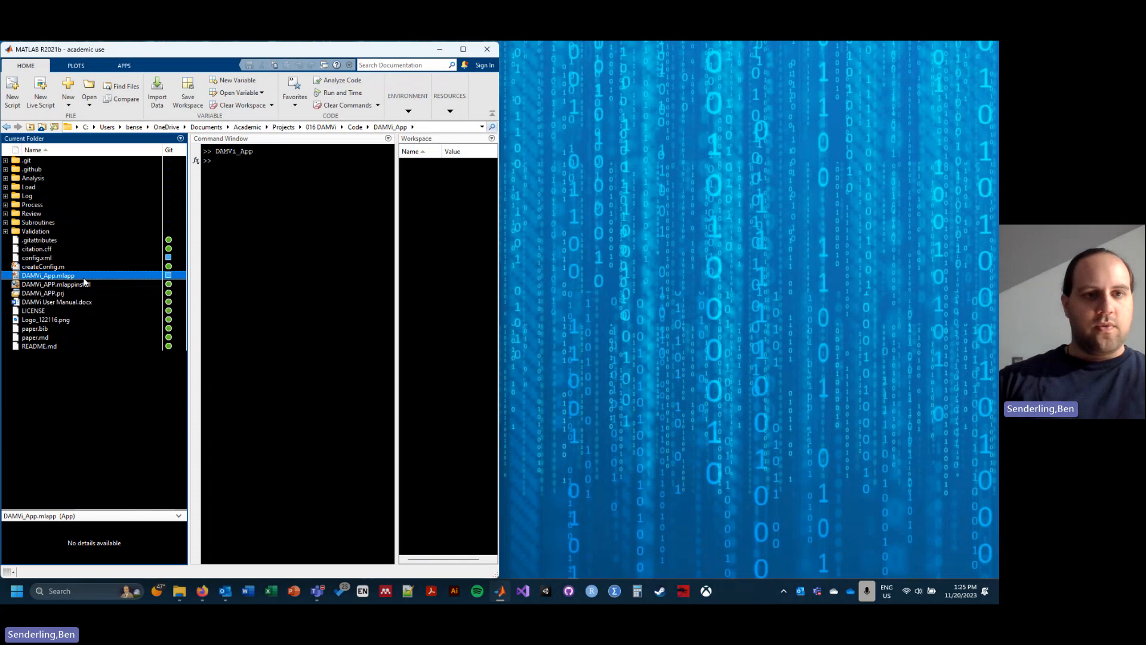
Step: Run DAMVi_App.mlapp from the current folder and move its window onto the free desktop area beside MATLAB
right_click(68, 278)
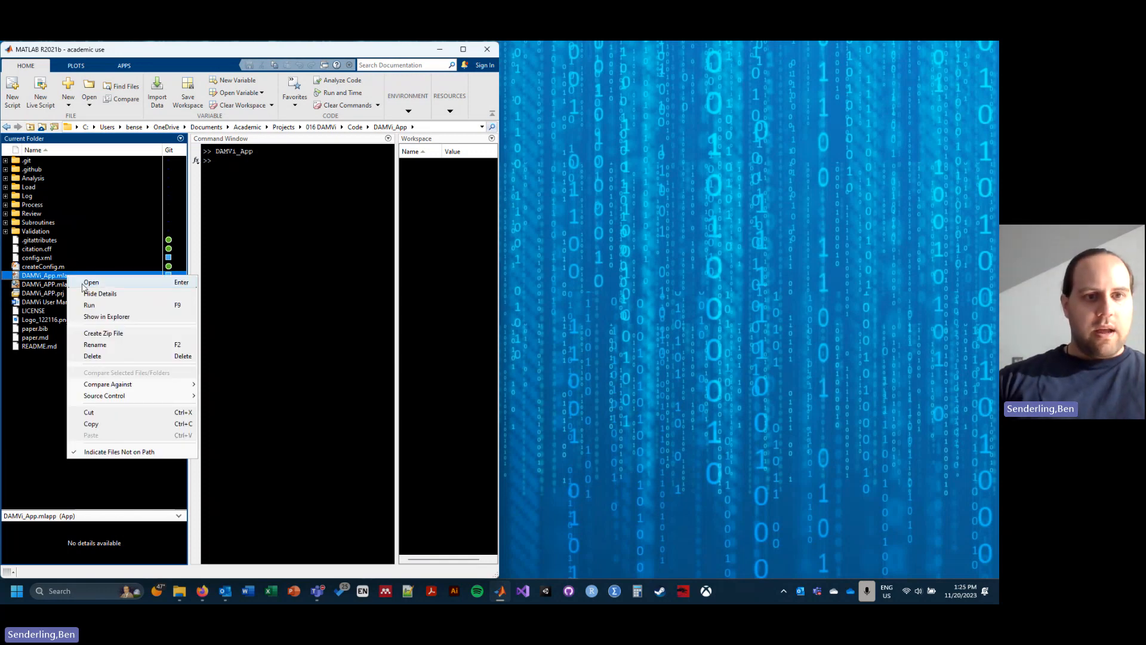
click(99, 305)
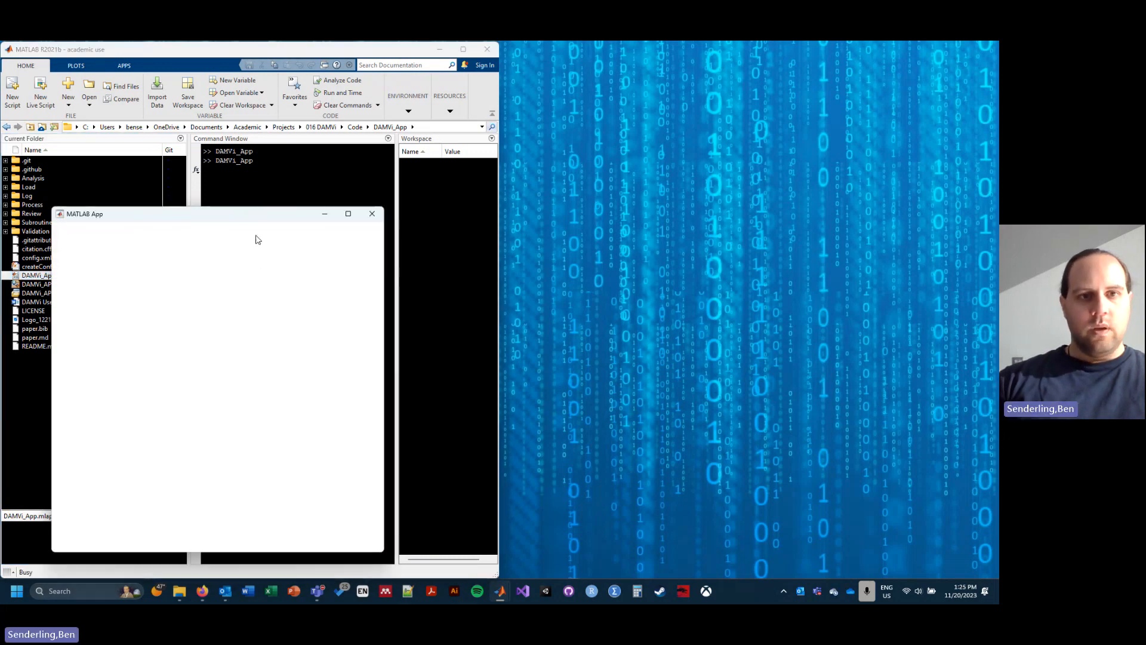
drag(245, 219, 719, 89)
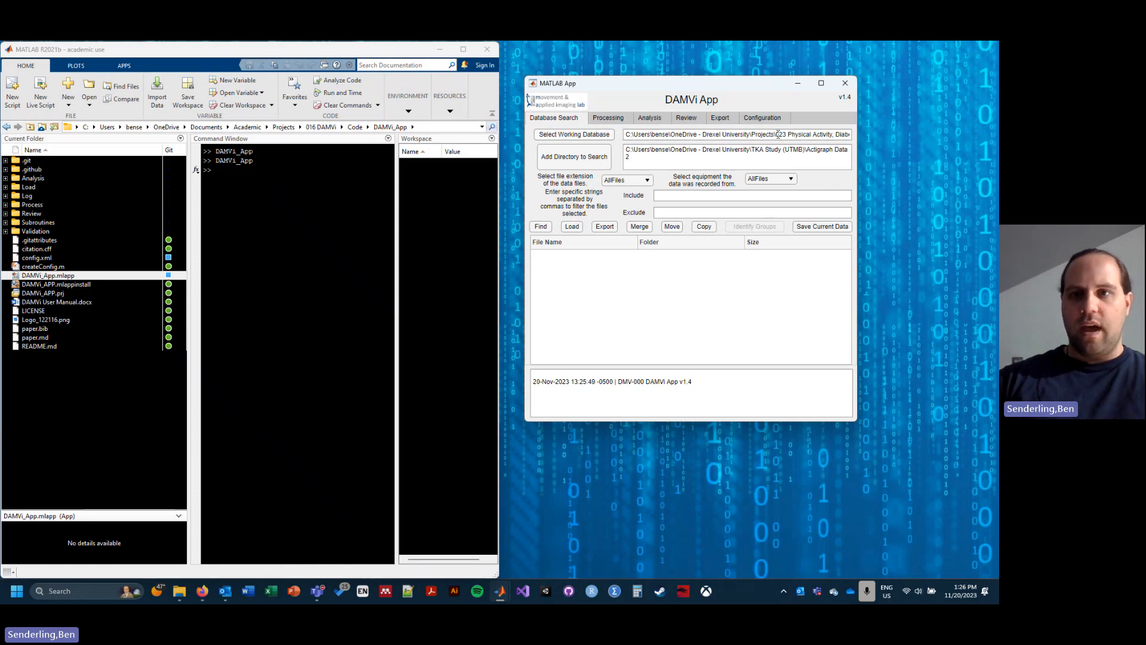
Step: Set the working database to the folder "023 Physical Activity, Diabetes and Joint Replacement"
click(597, 136)
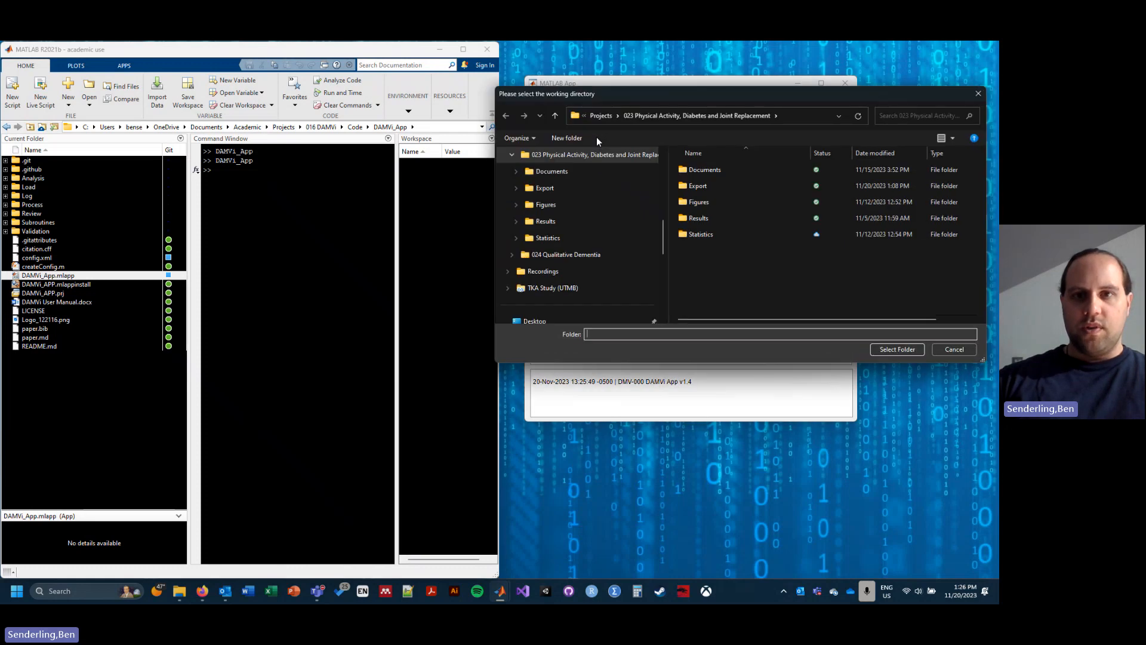
scroll(560, 188, up, 1)
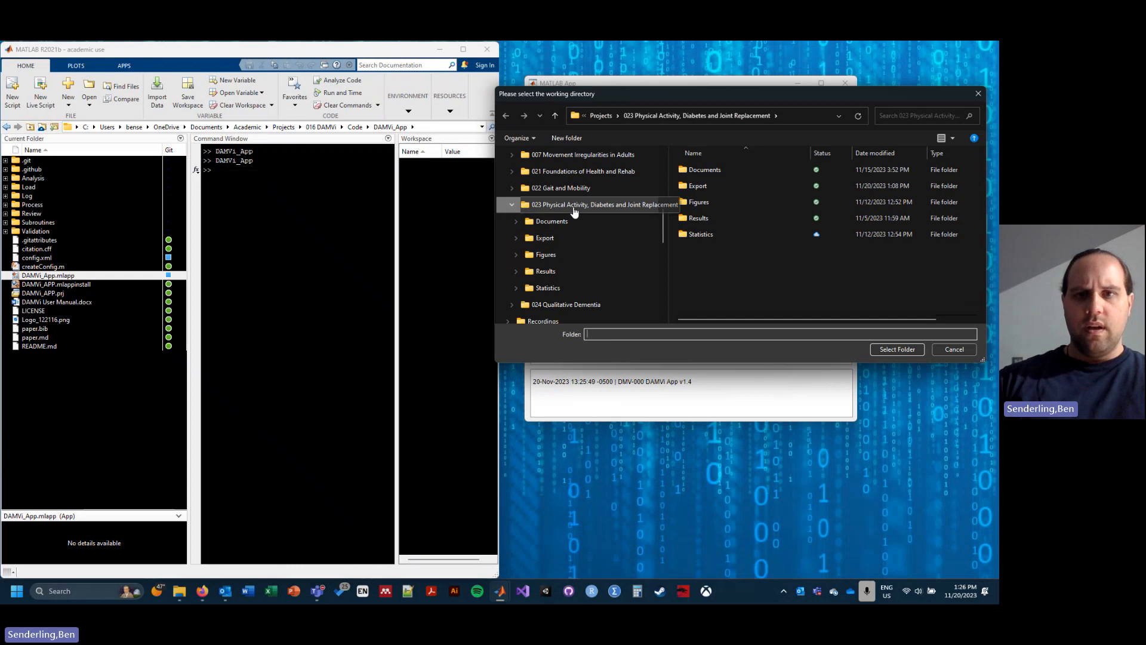
click(555, 206)
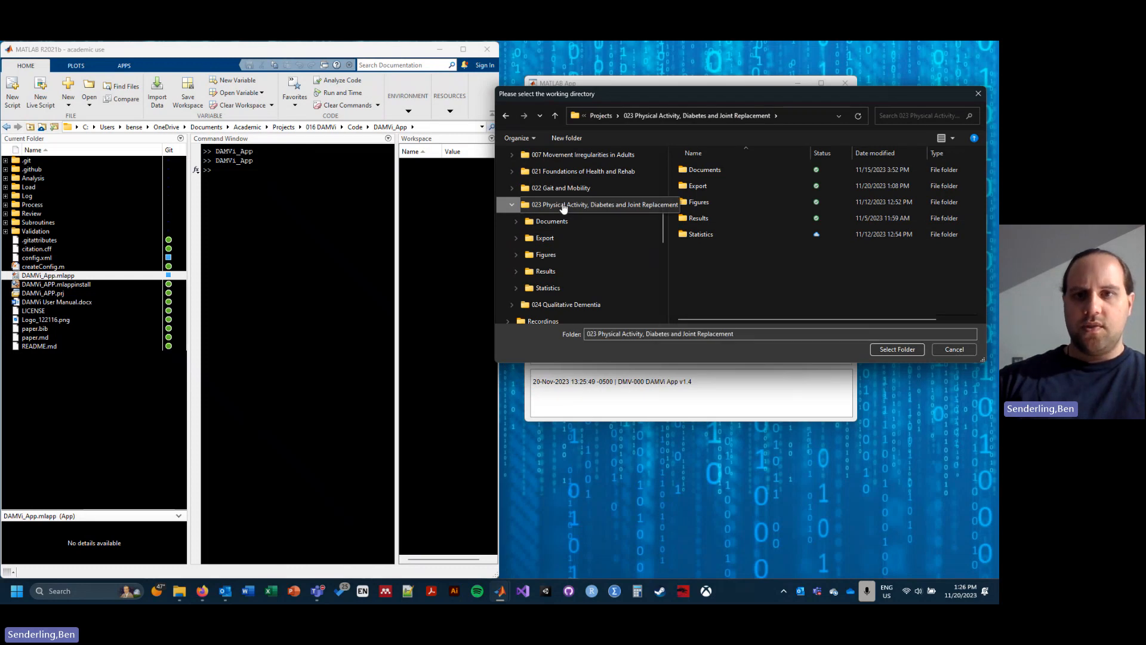
click(890, 350)
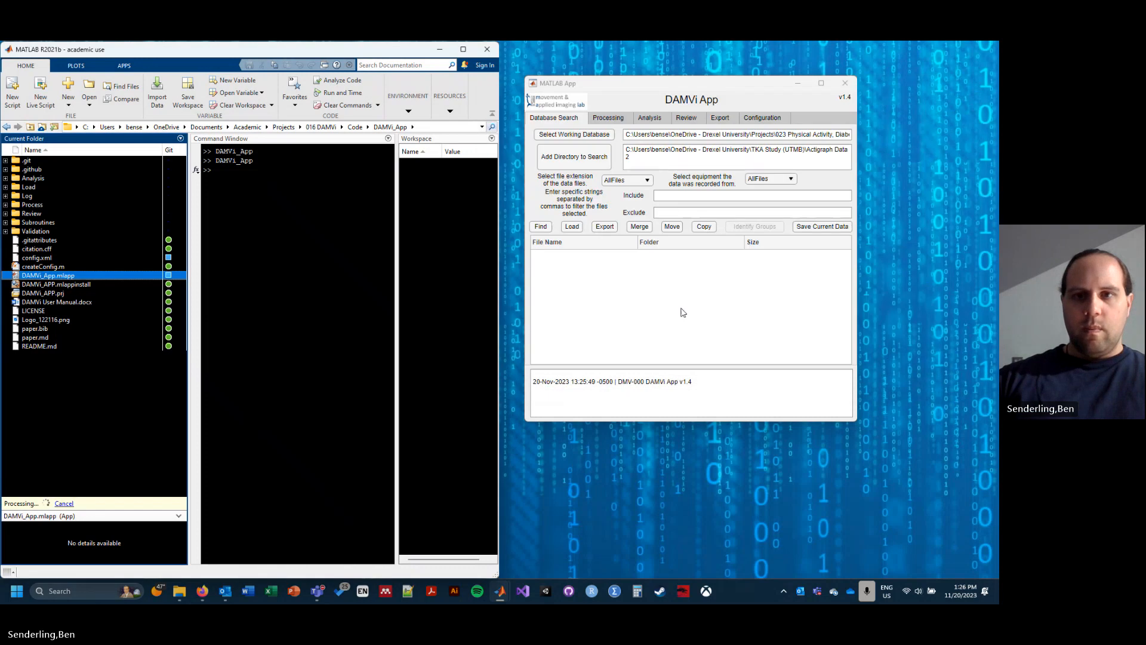
Step: Clear the list of search directories and add the "Actigraph Data 2" folder from TKA Study (UTMB)
click(651, 162)
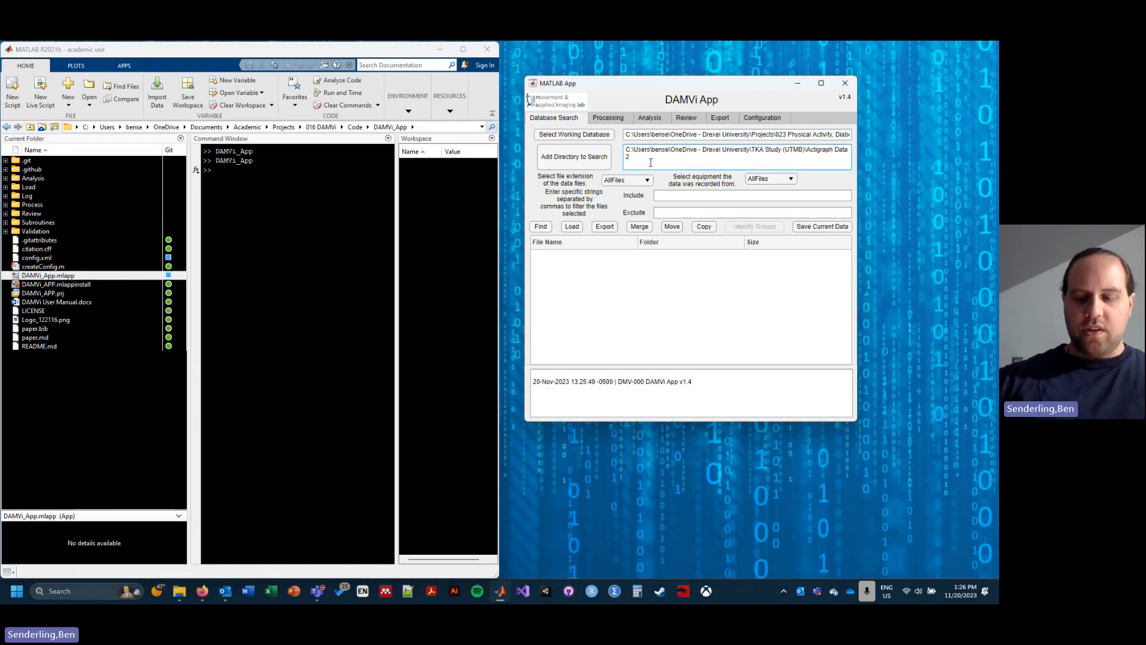
key(ctrl+a)
key(BackSpace)
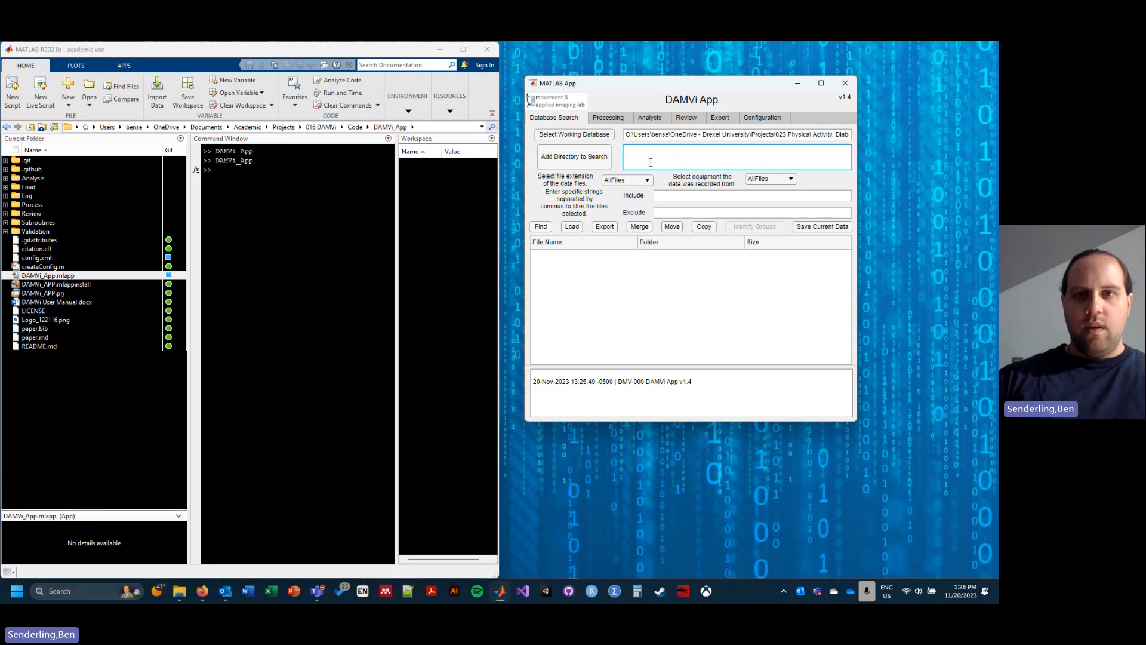
click(567, 157)
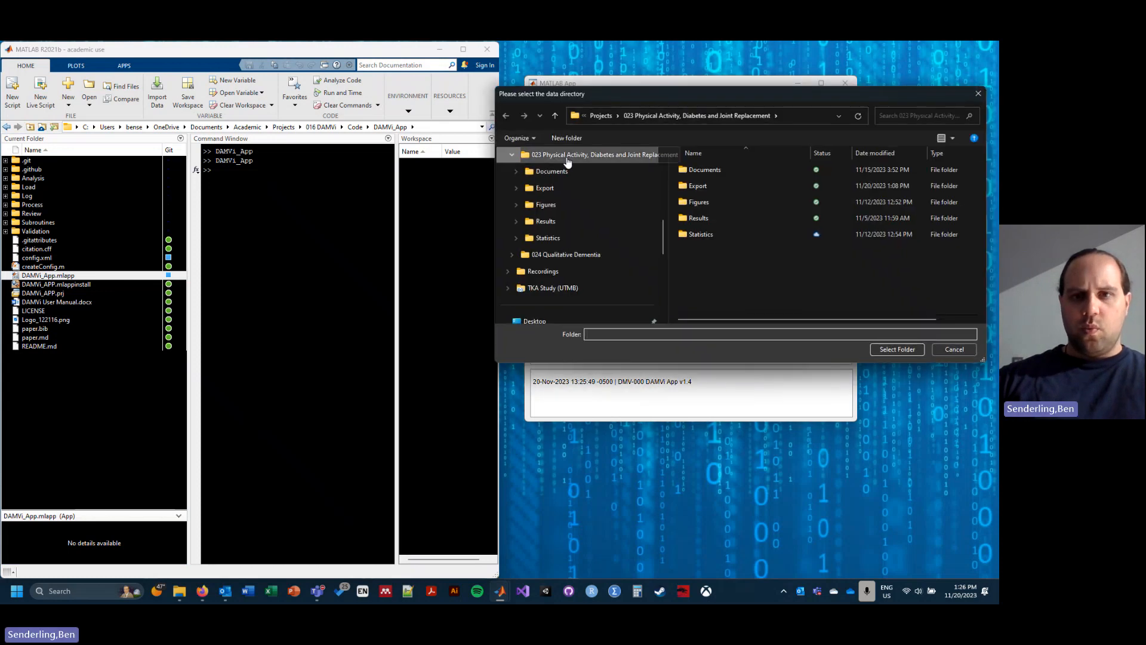
click(559, 289)
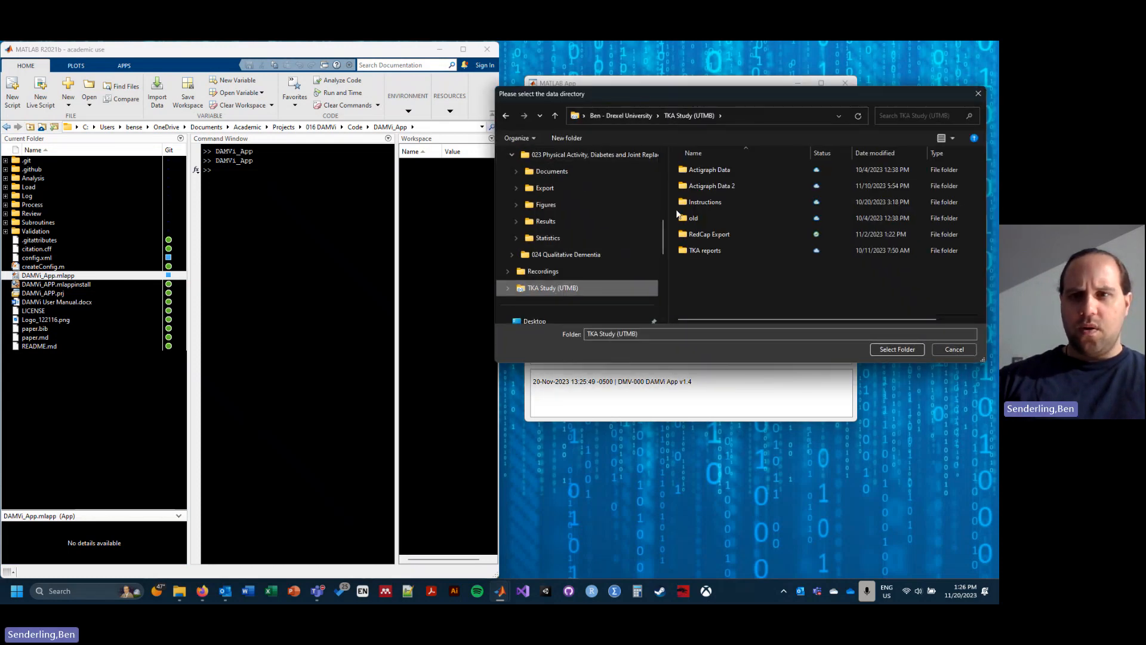
click(714, 187)
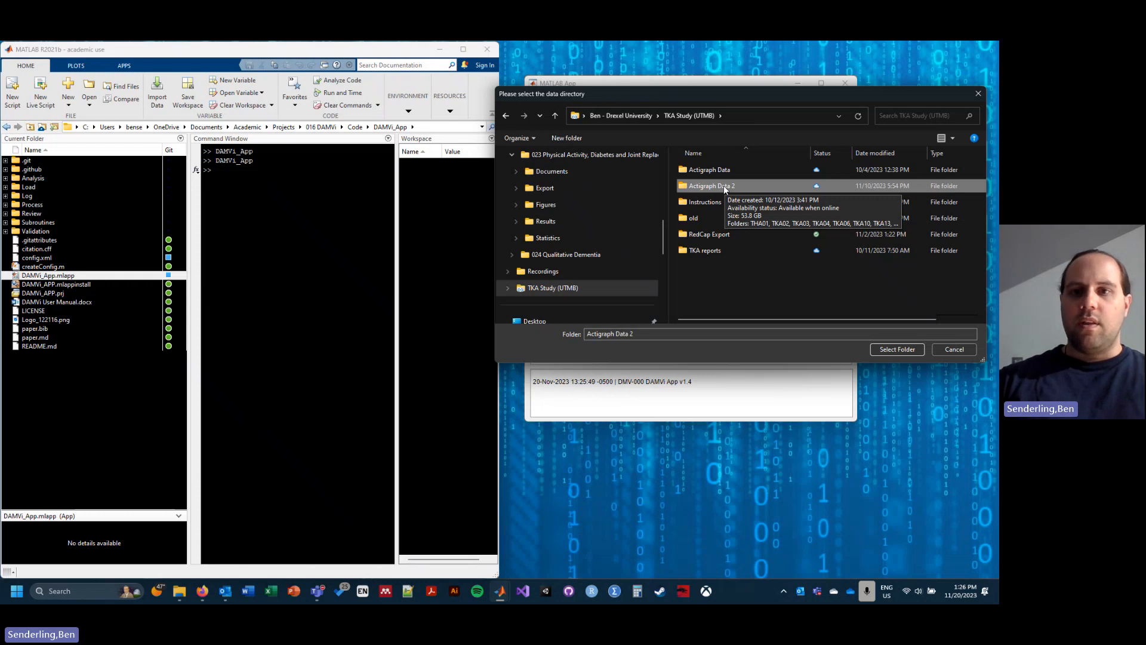
click(898, 349)
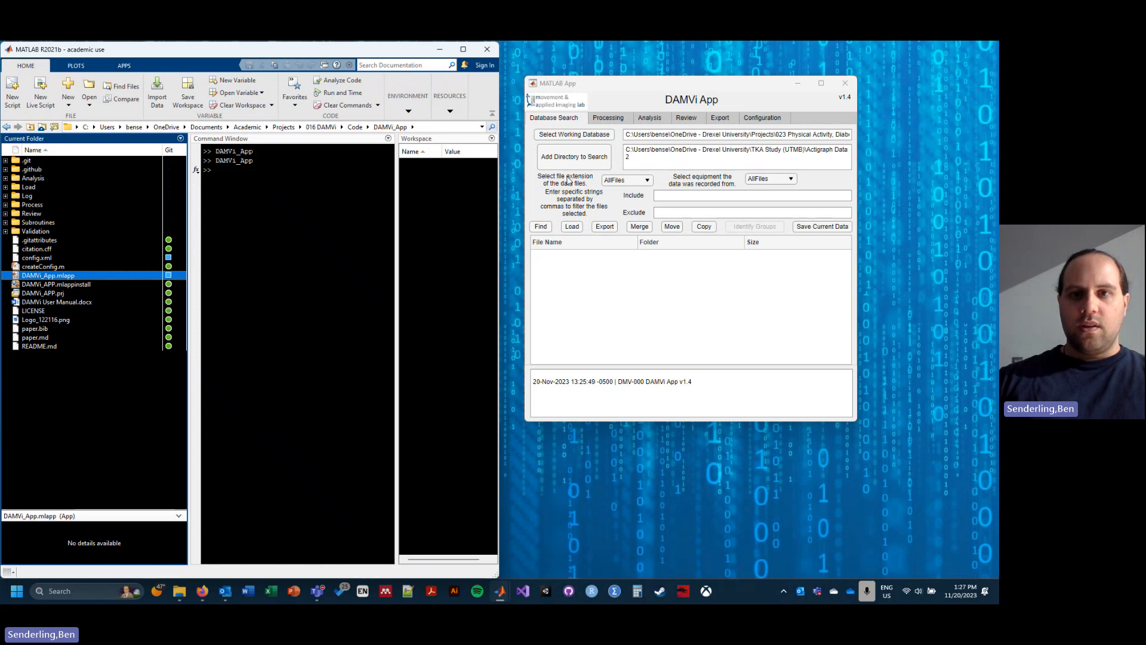
Step: Restrict the file search to the csv extension and Actigraph equipment
click(619, 180)
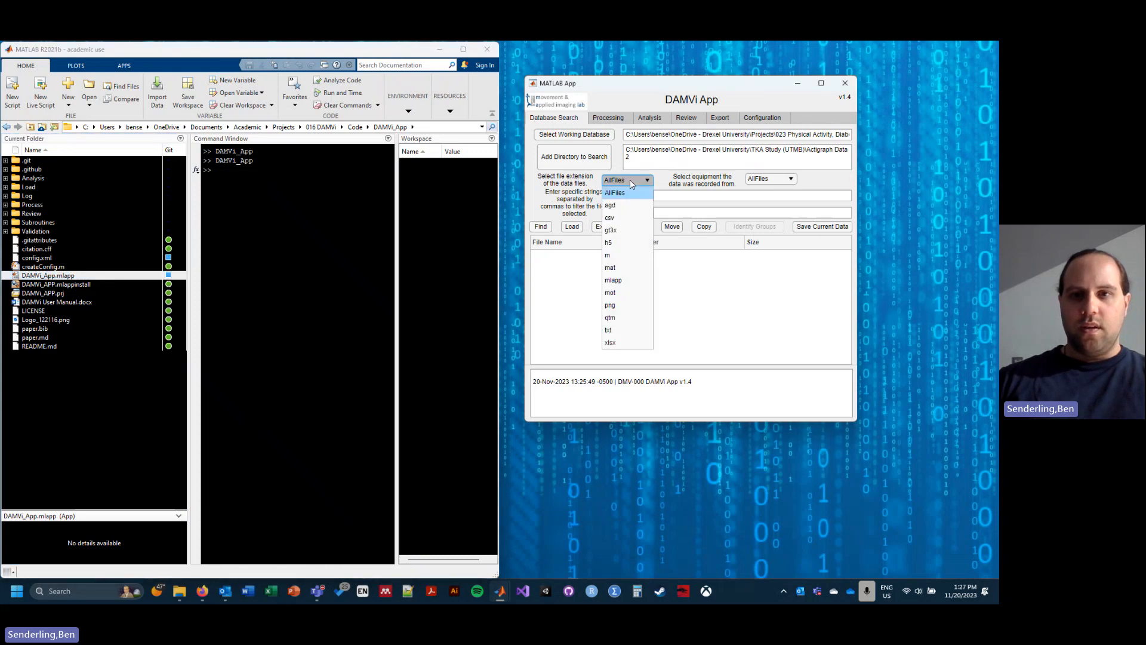
click(617, 219)
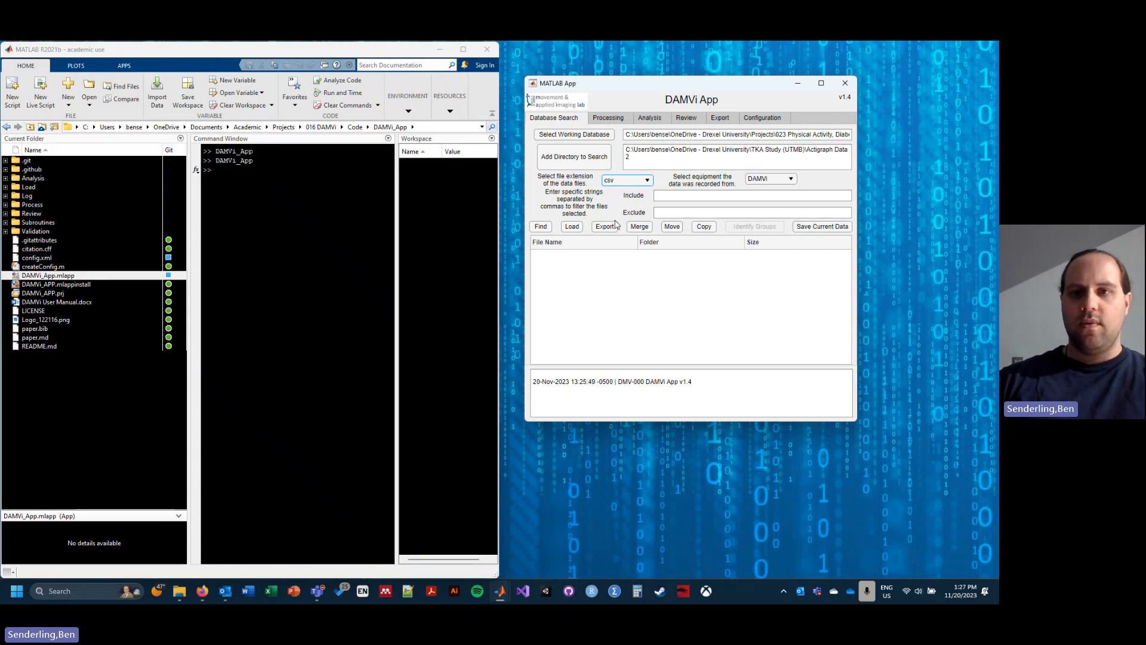
click(768, 180)
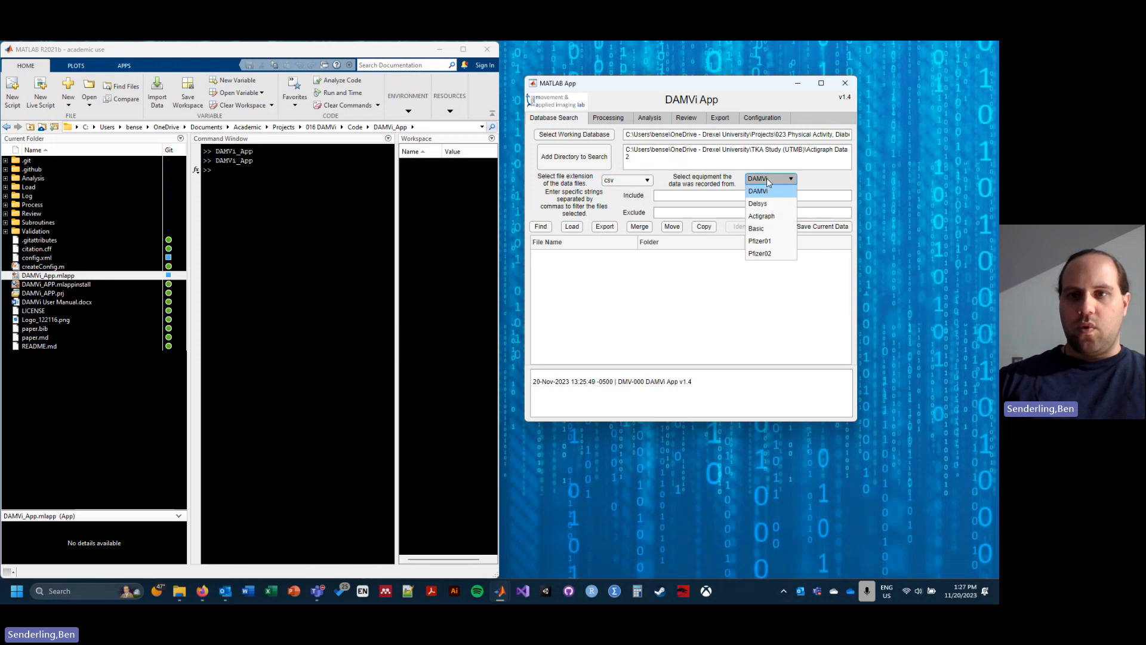
click(769, 218)
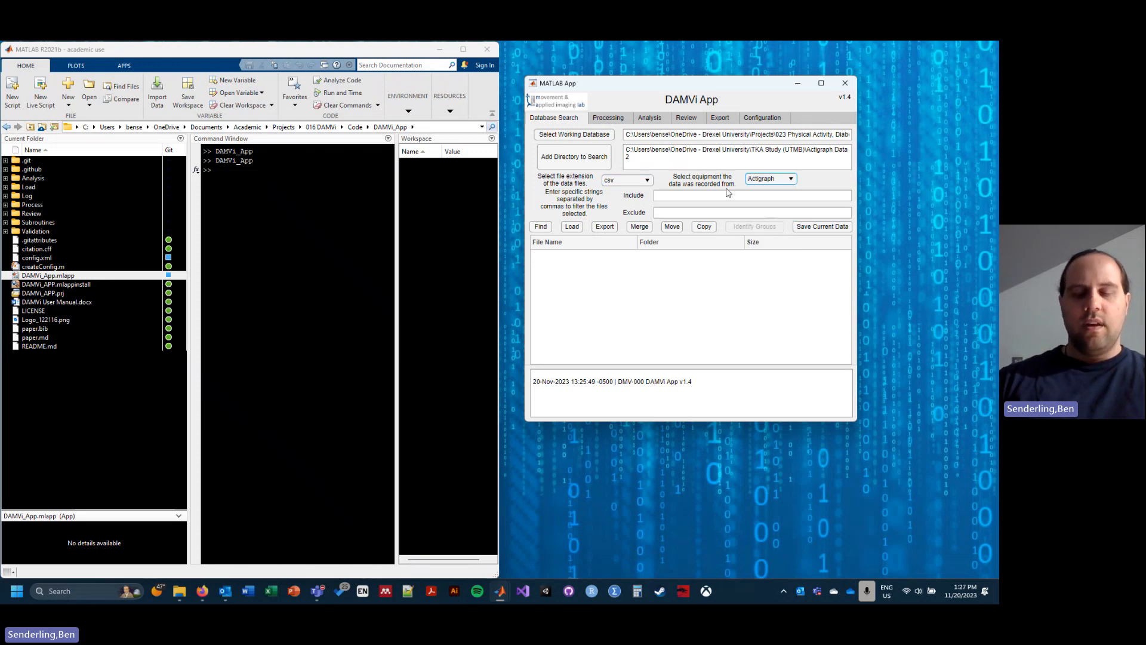
Step: Set the include filter to "DailyDetailed" and find the matching files
click(687, 194)
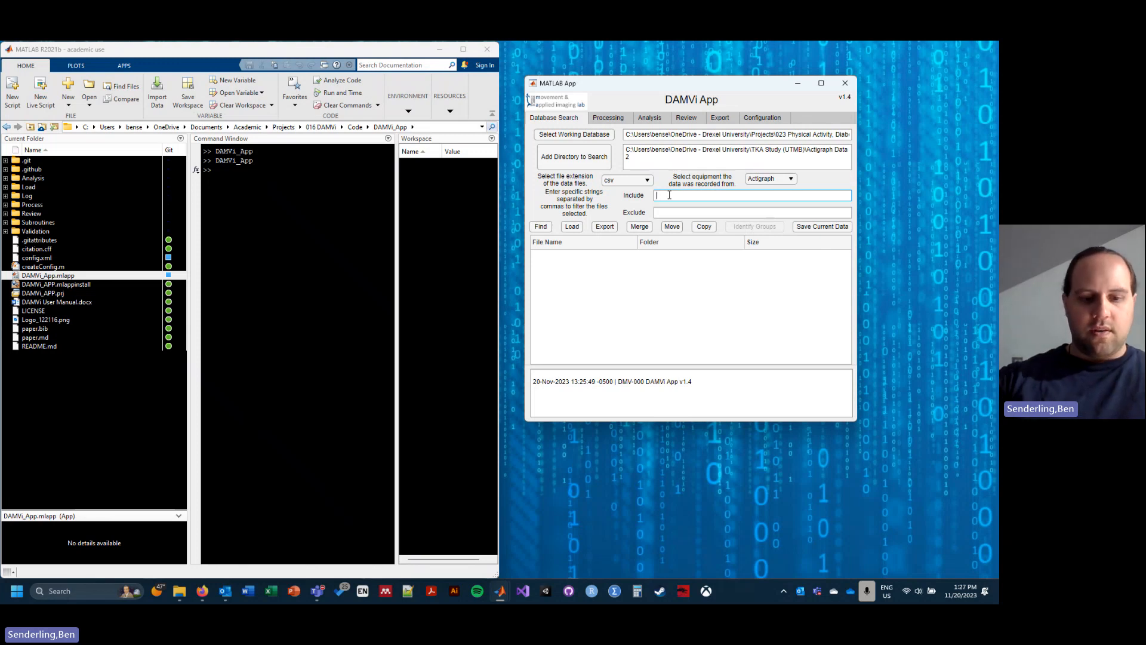
text(Daily)
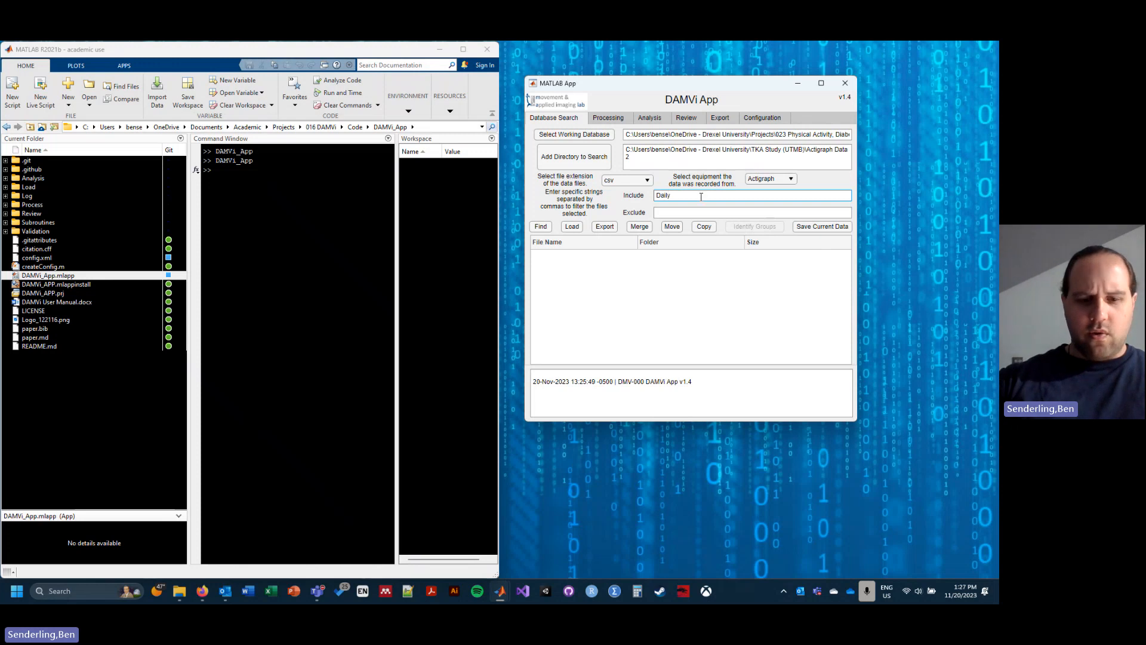
text(Detailed)
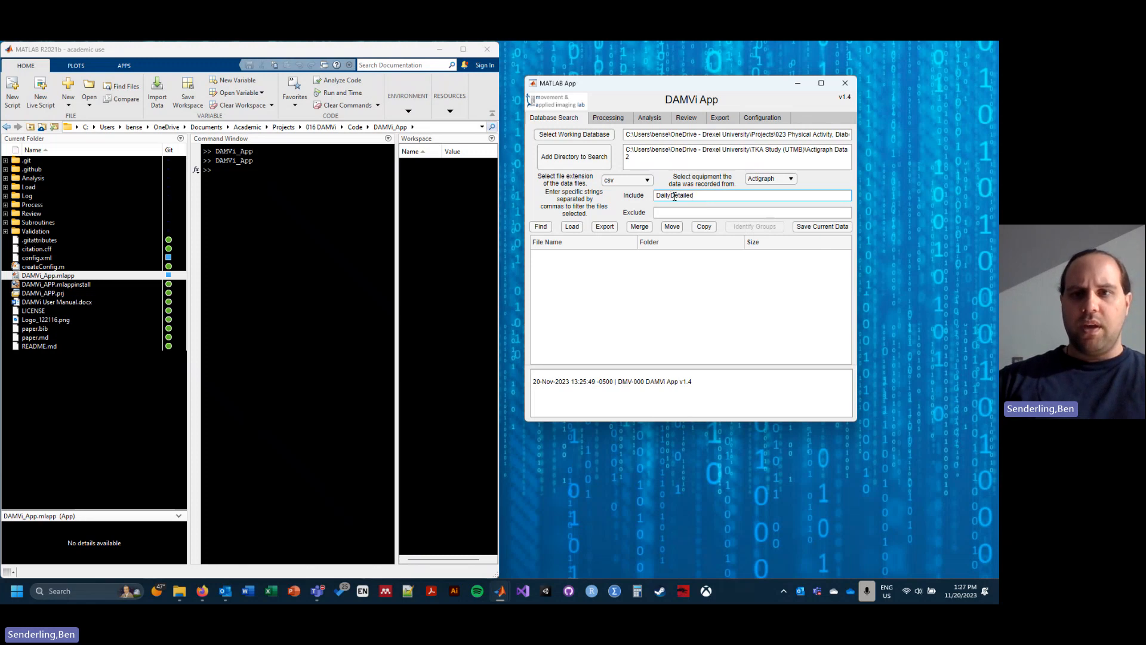
click(542, 227)
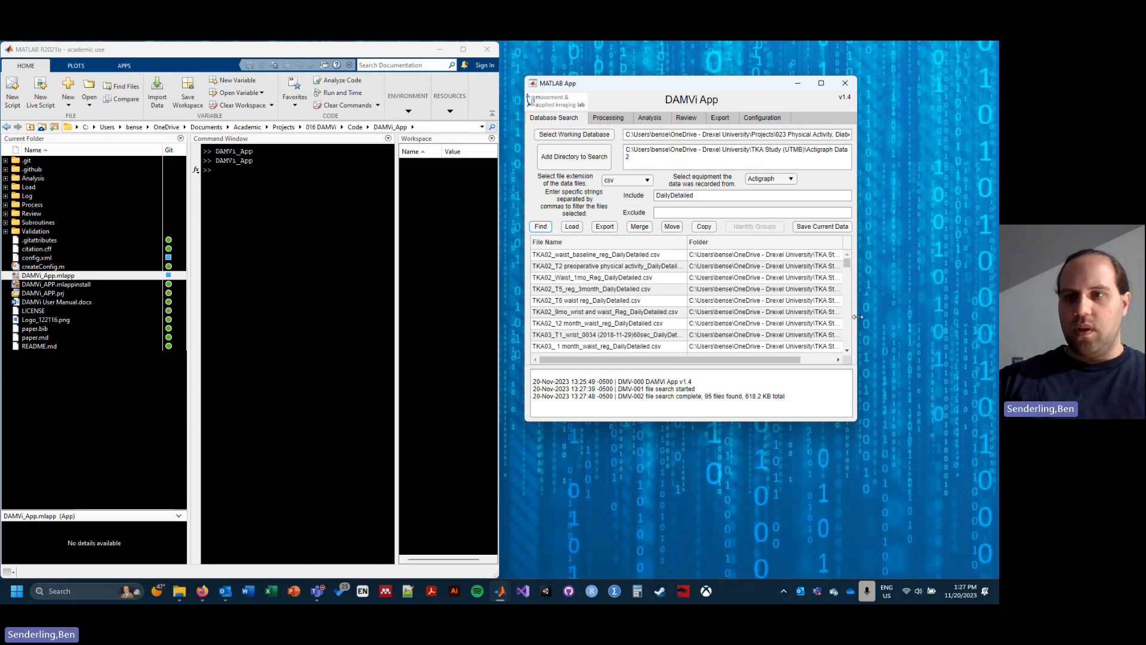
Step: Widen the app window to show the full file list and load all the found files
drag(858, 316, 982, 316)
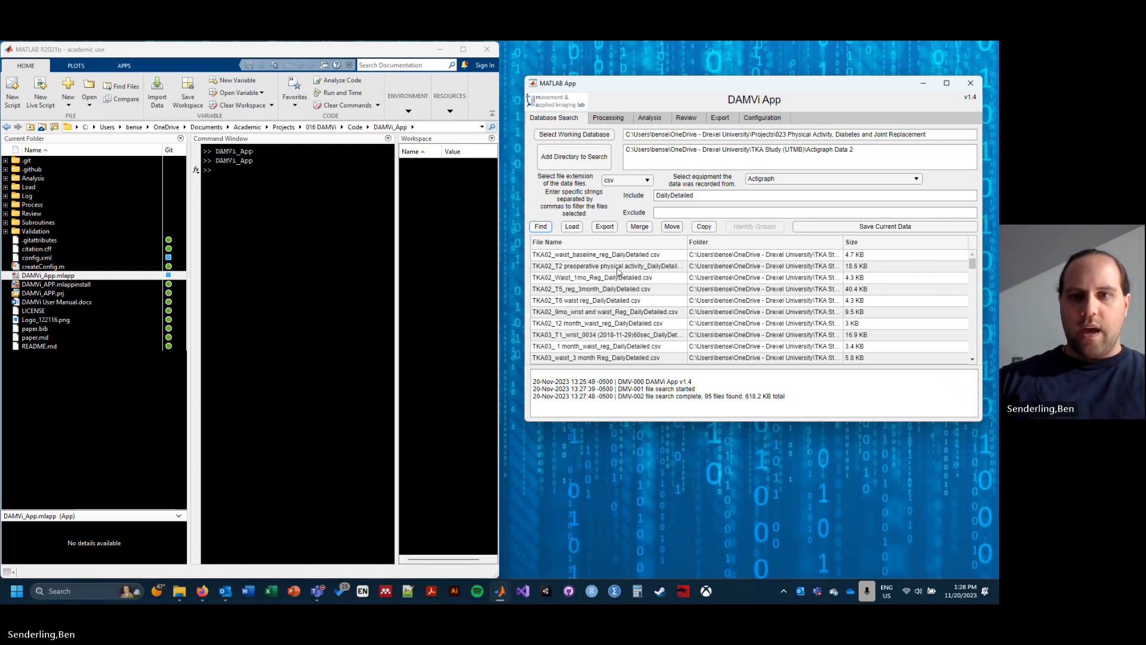
scroll(616, 287, down, 3)
scroll(616, 287, down, 2)
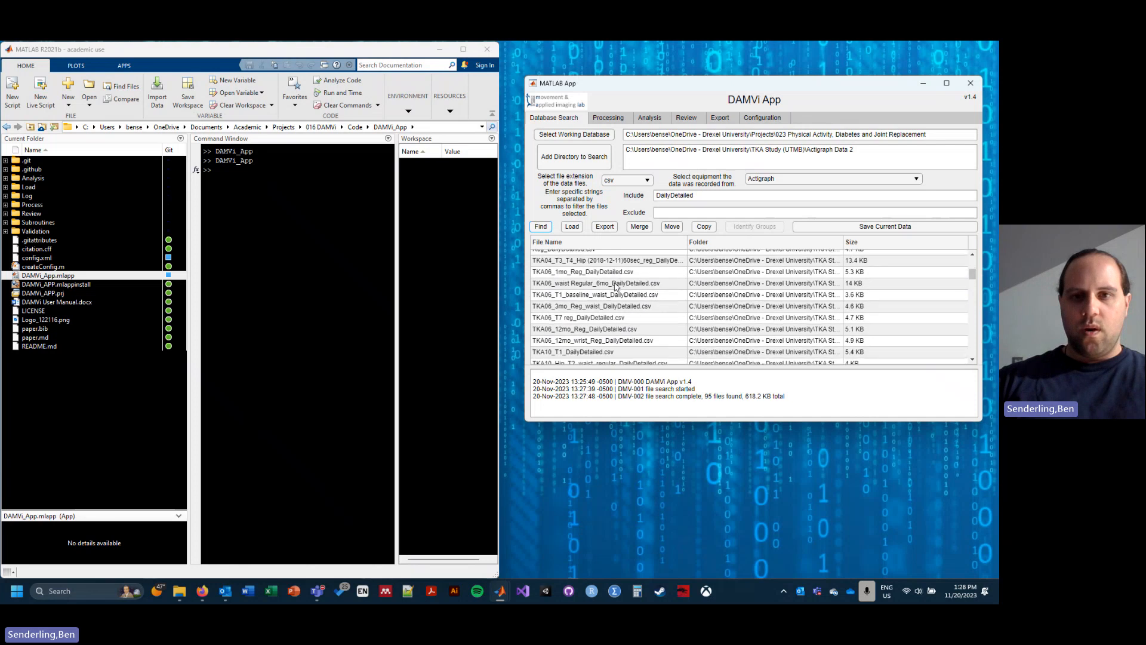
scroll(616, 287, down, 8)
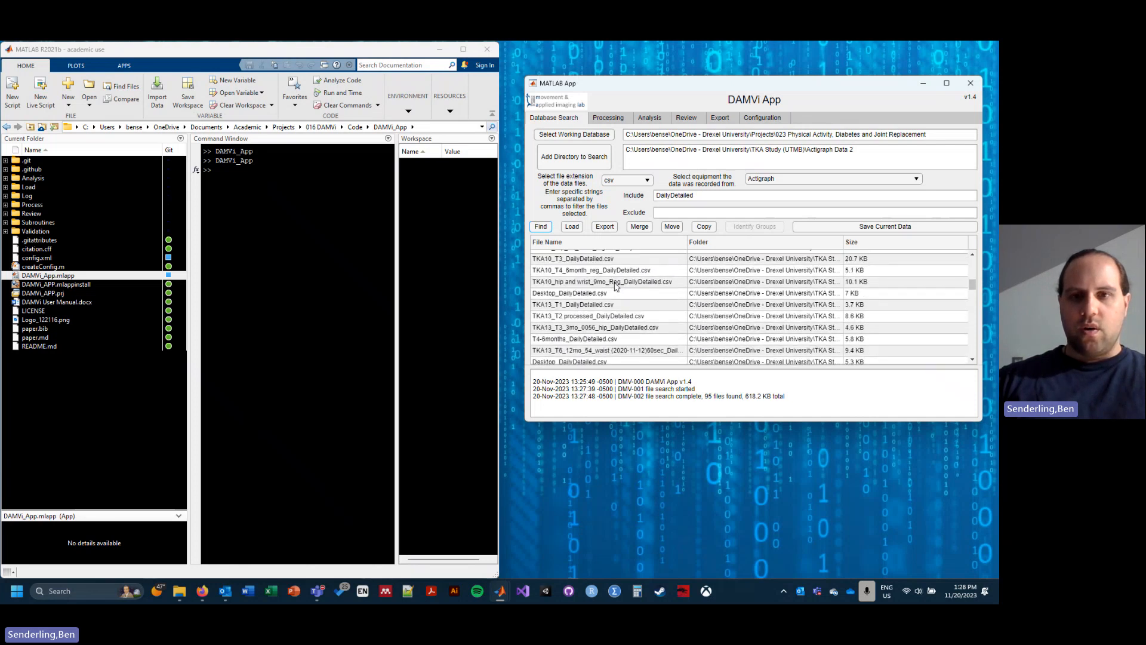
scroll(616, 287, down, 2)
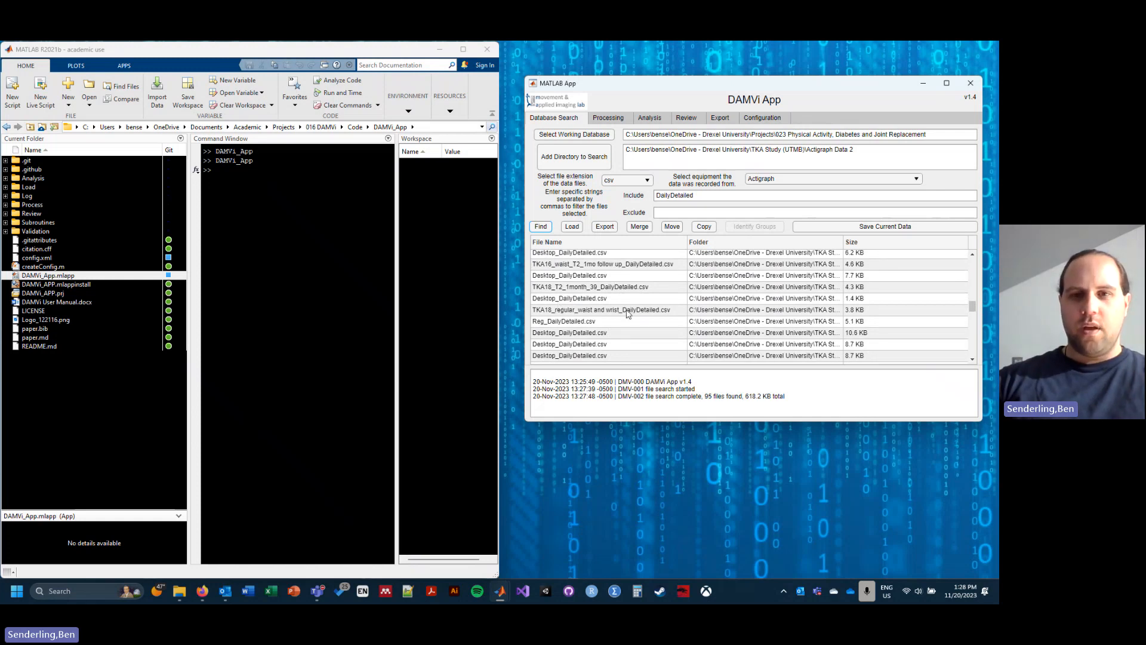
scroll(627, 314, down, 7)
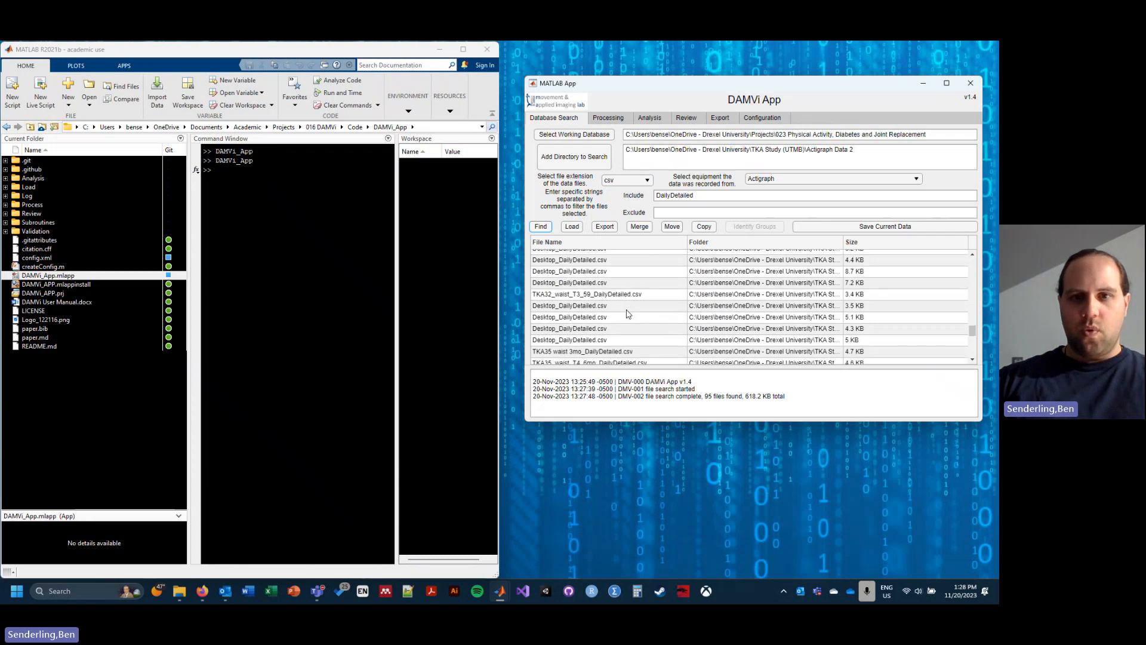
click(574, 230)
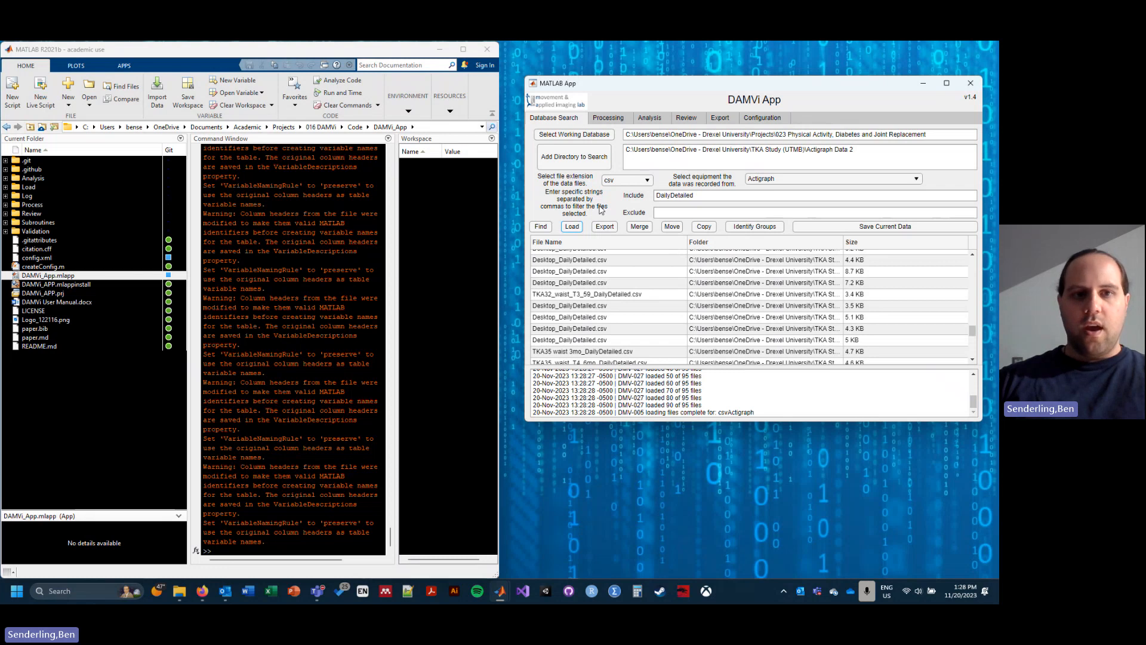
Step: Find the eligible exports, select the raw item, and format the loaded results for export in the General format
click(721, 119)
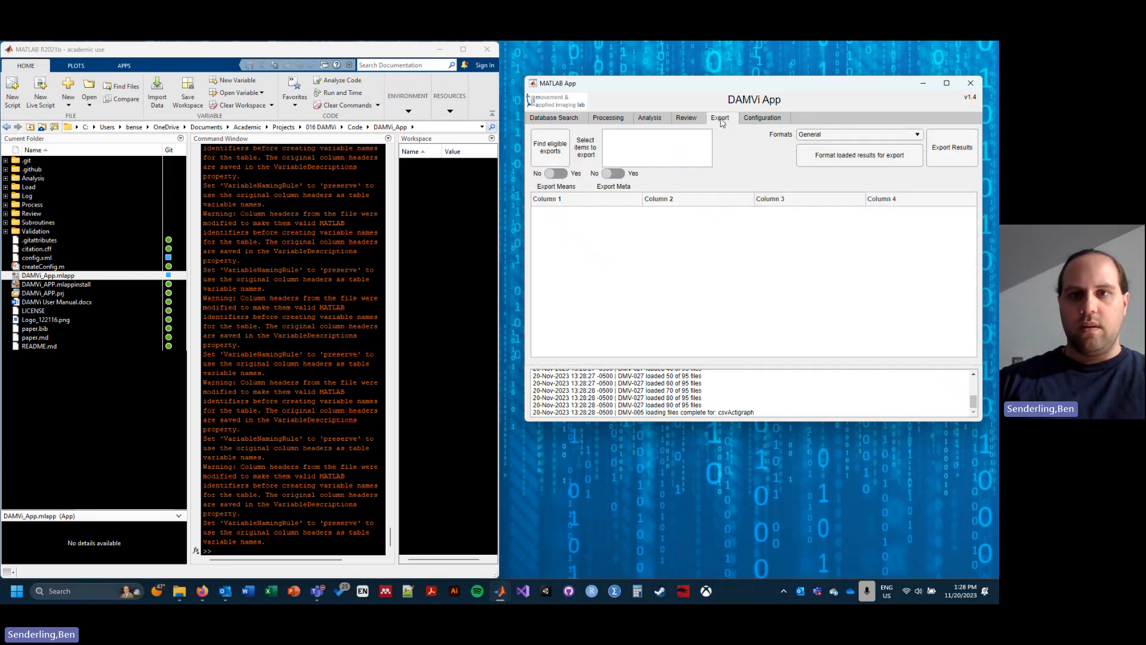
click(552, 148)
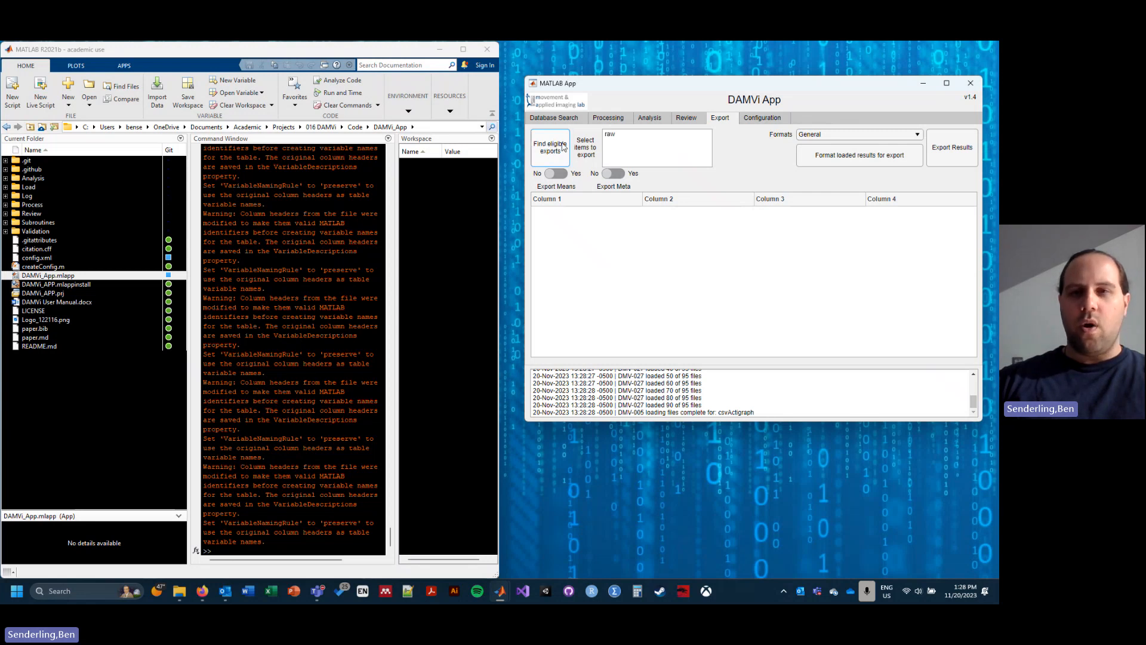
click(618, 137)
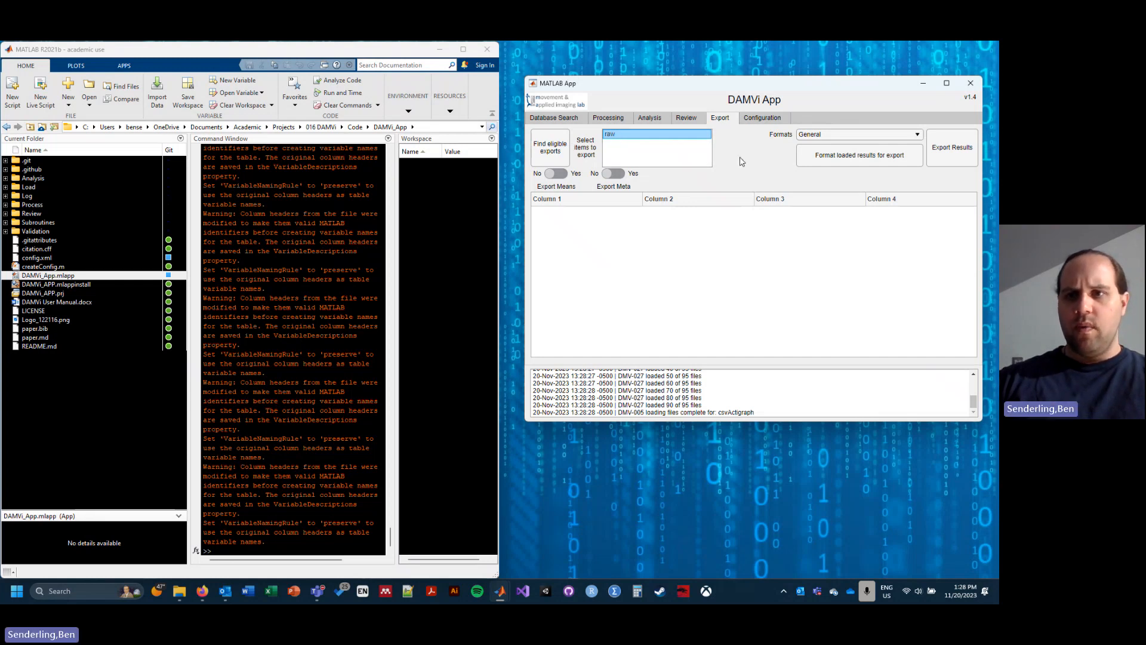
click(830, 157)
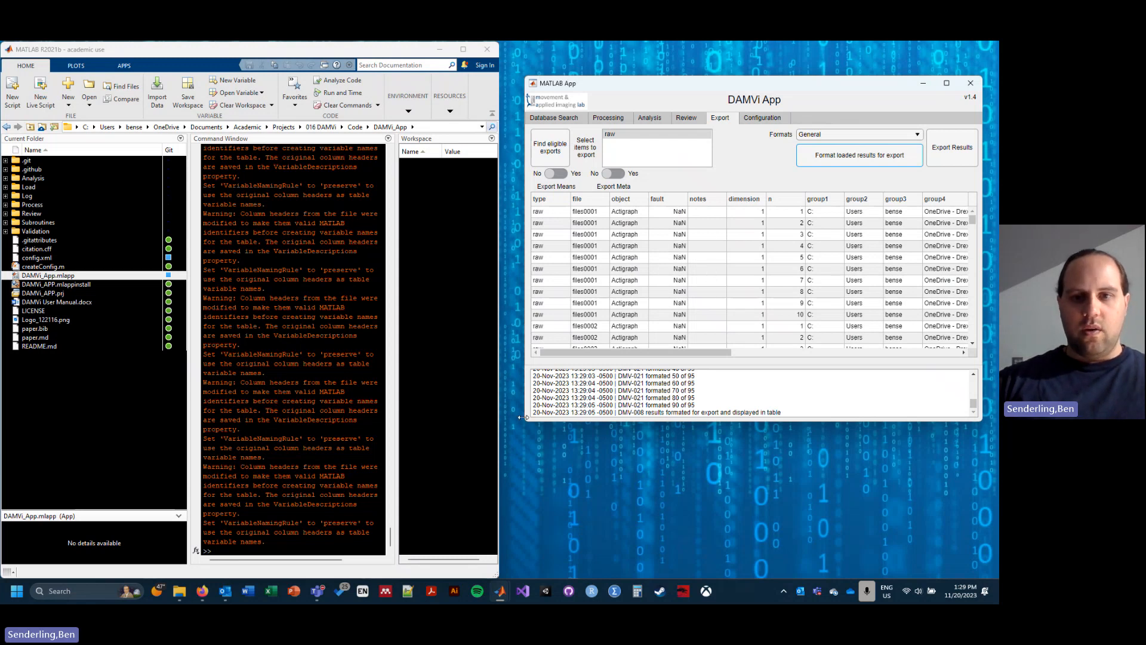
Step: Enlarge the app window and examine the group and activity columns of the formatted export table
drag(524, 423, 191, 478)
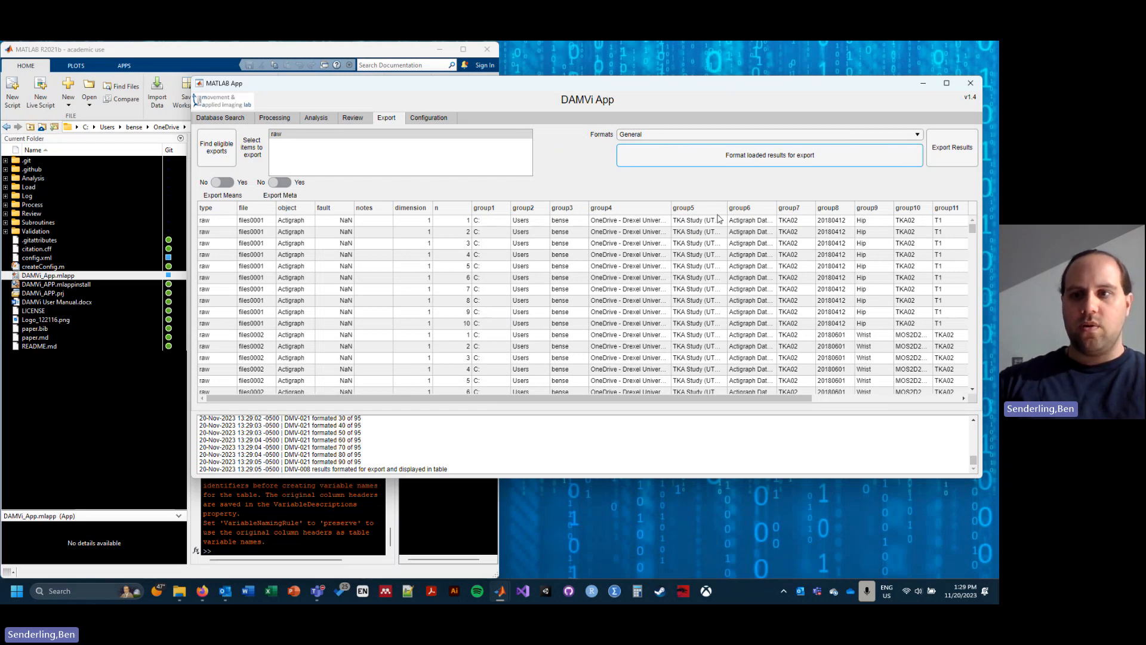
scroll(850, 243, right, 3)
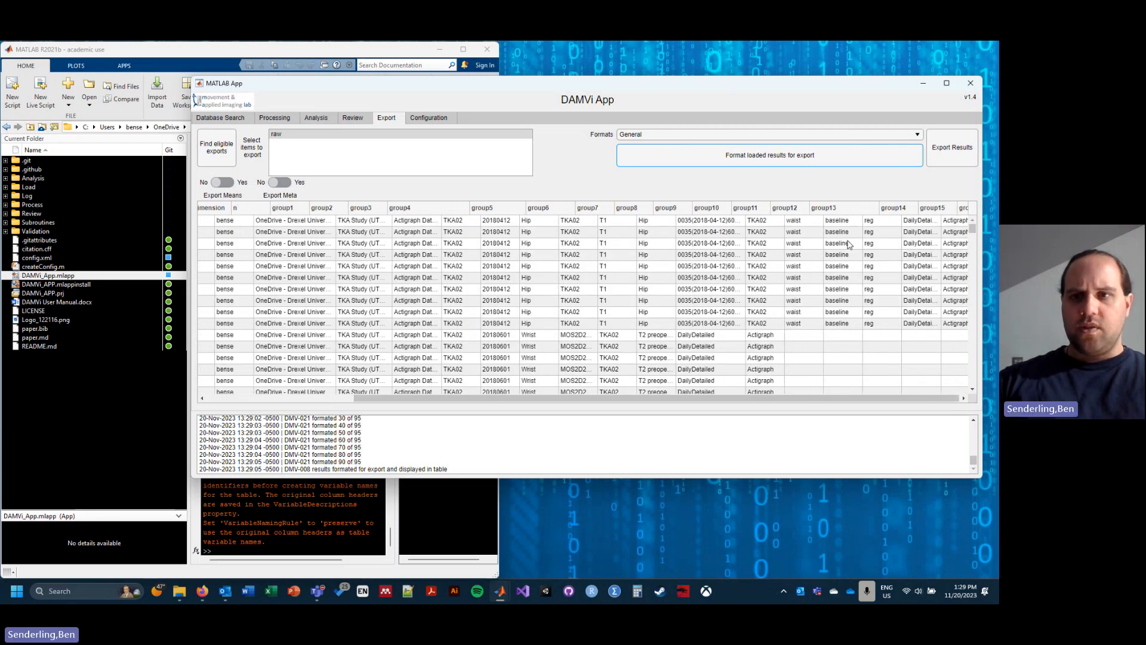
scroll(850, 244, right, 10)
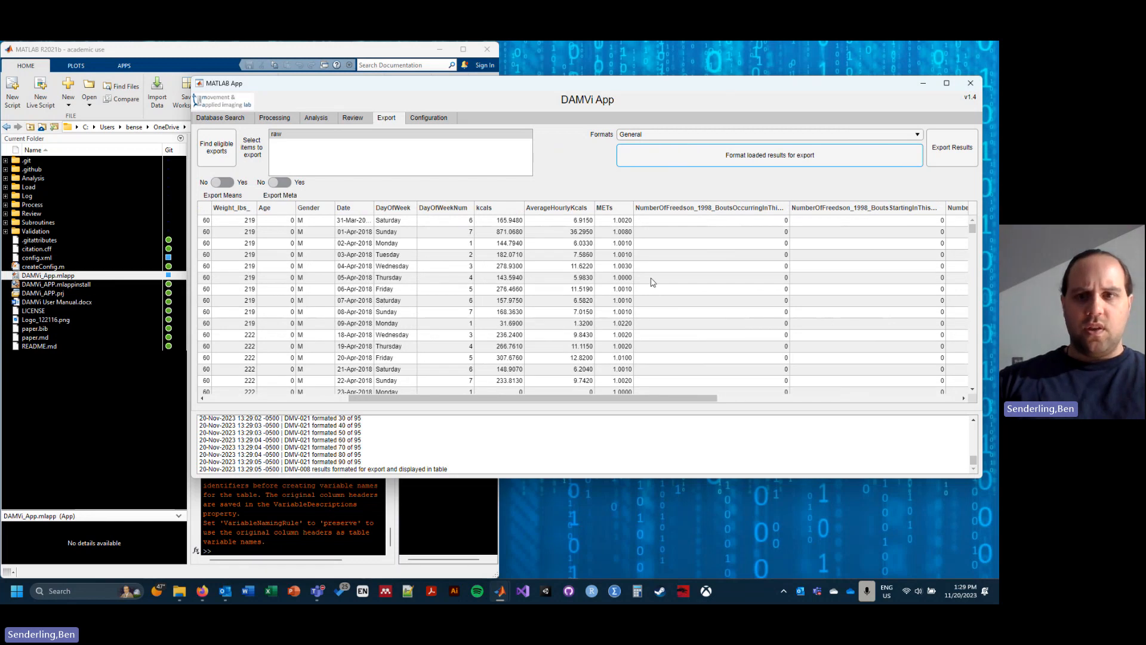
scroll(652, 282, down, 7)
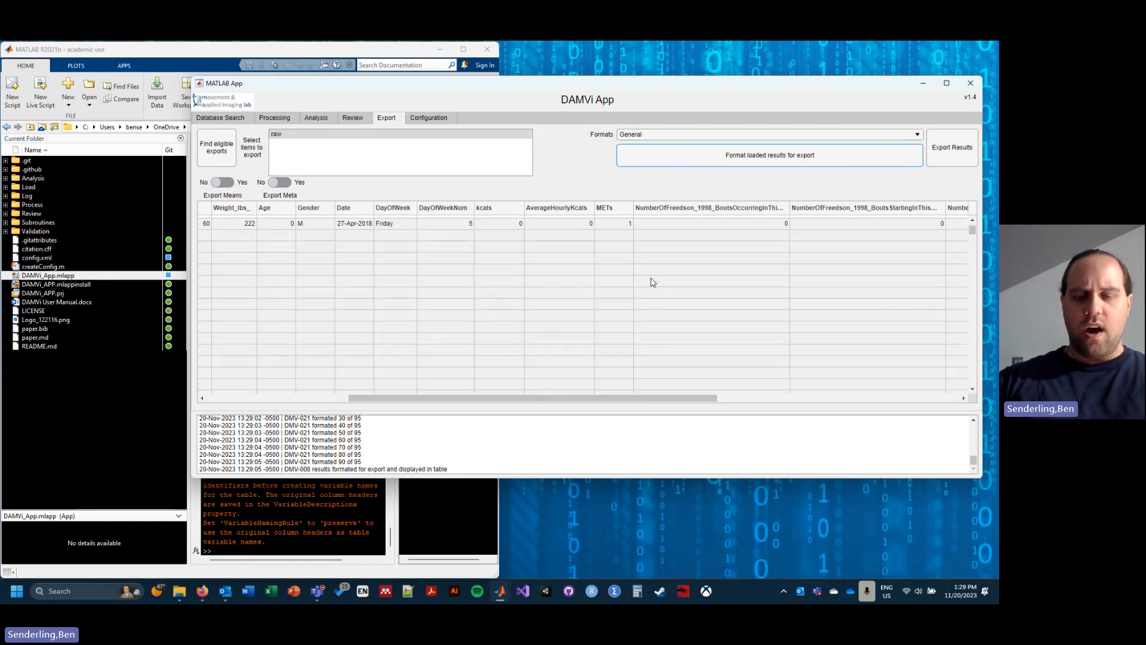
Step: Review the rows of the formatted table and export the results as an .xlsx workbook in the project's Export folder
scroll(652, 283, down, 1)
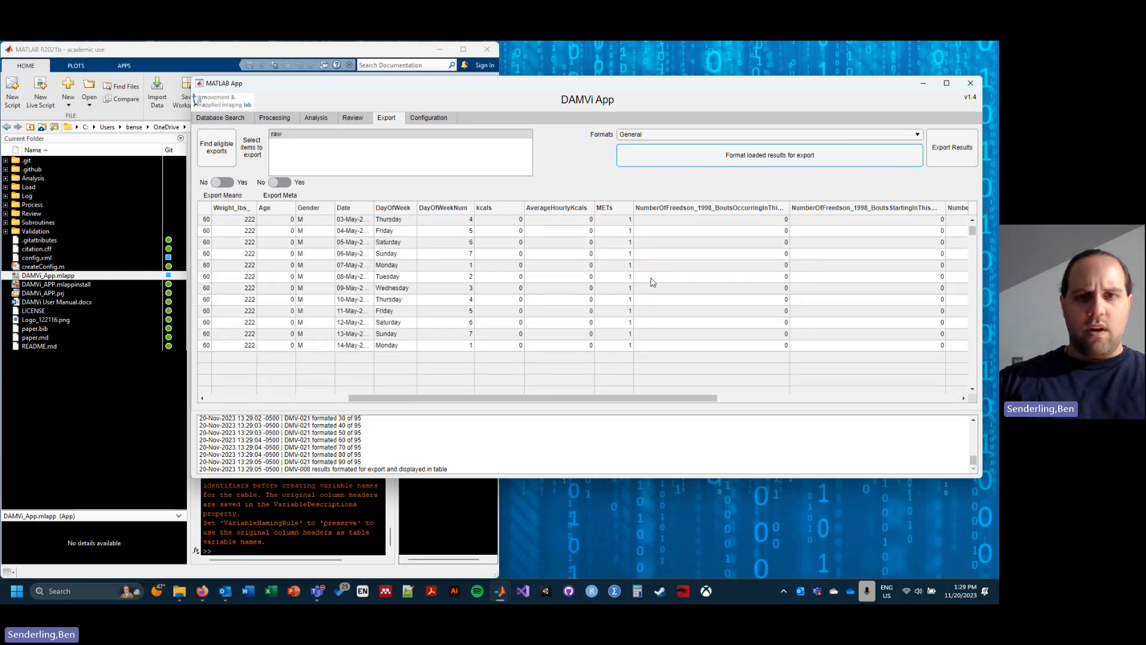
scroll(652, 282, down, 1)
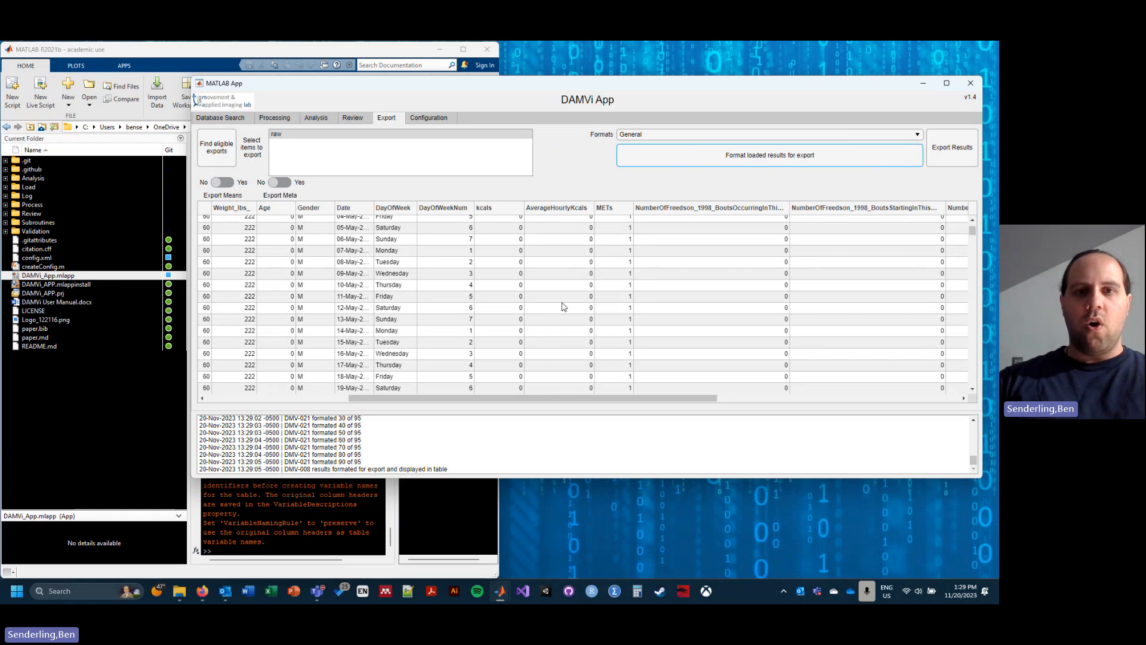
scroll(562, 306, up, 10)
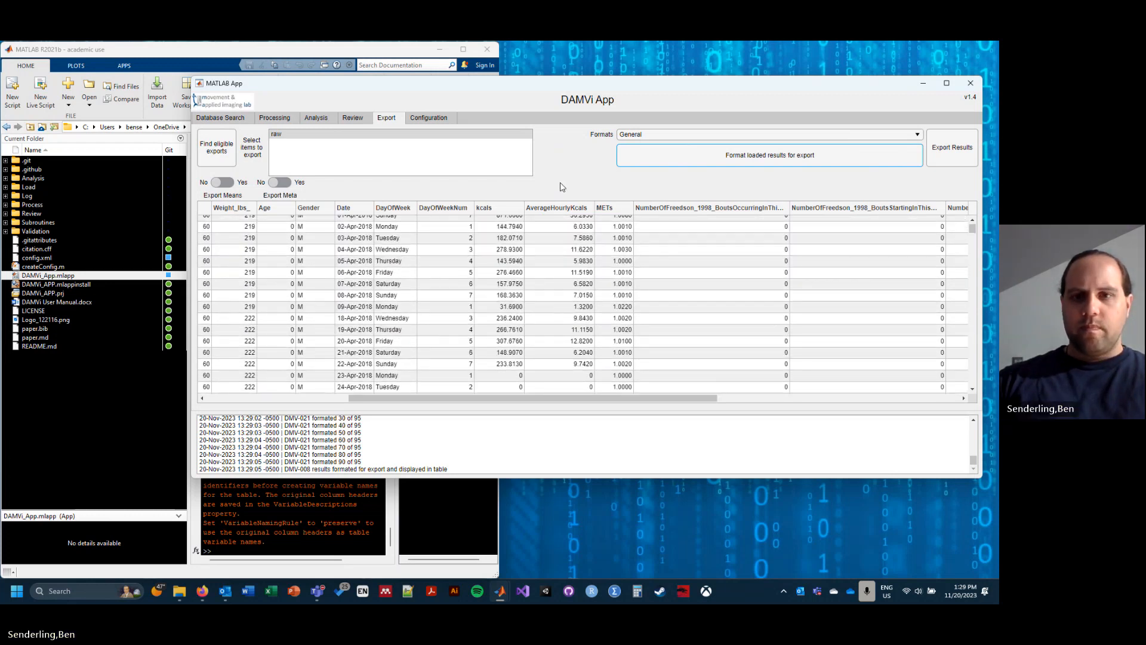
click(948, 149)
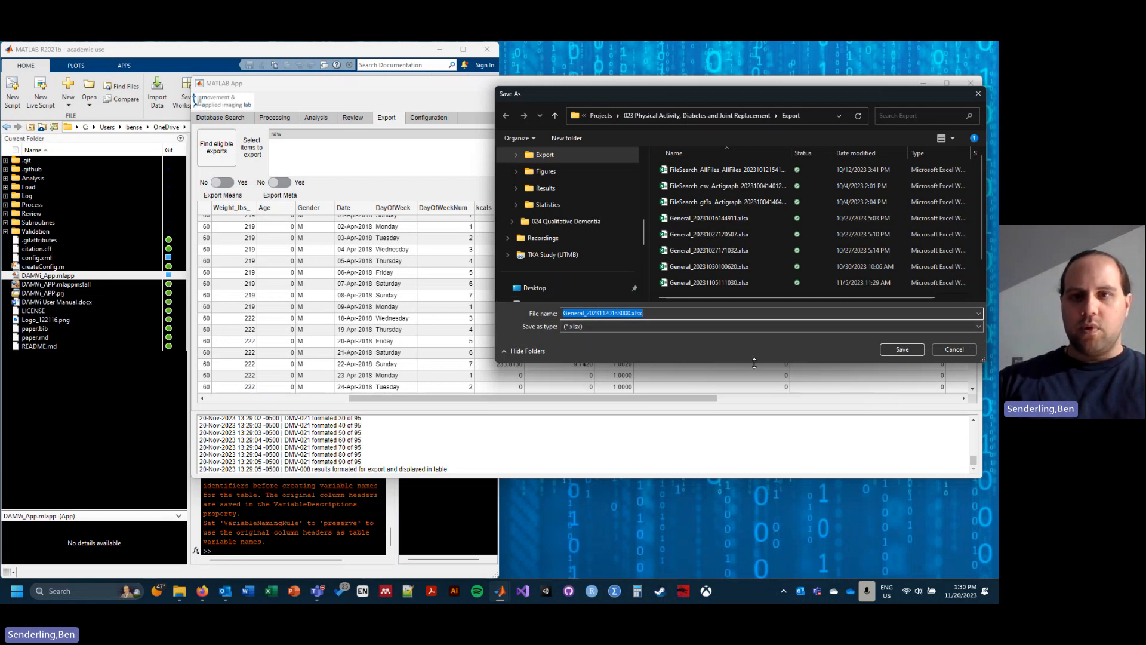
click(902, 350)
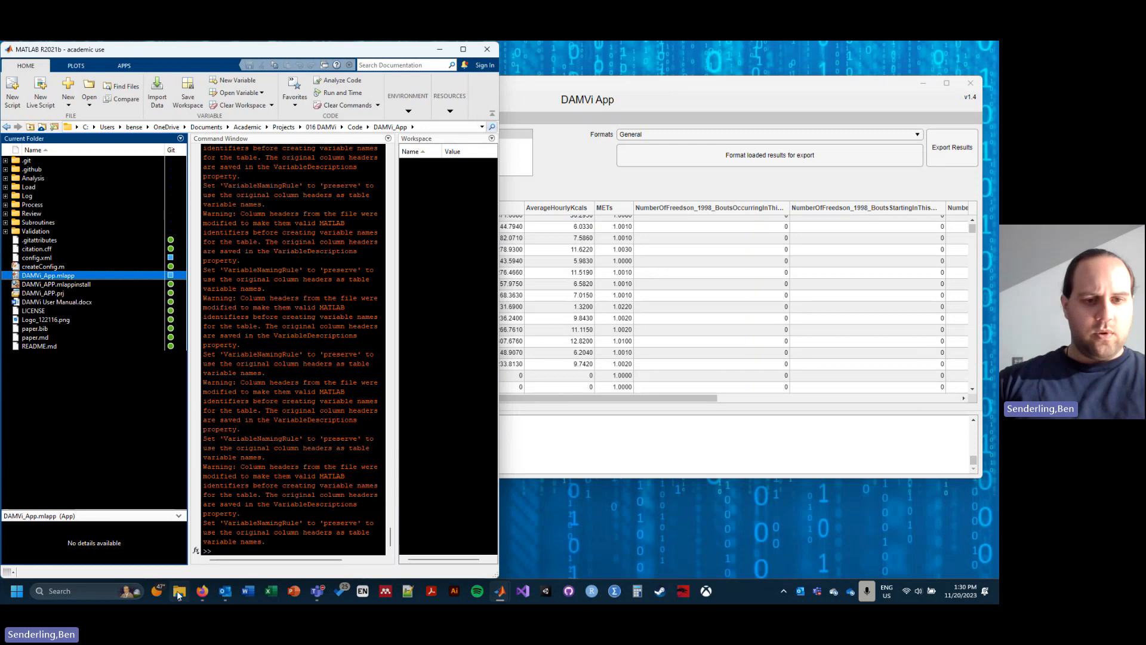
Step: Switch to File Explorer's Export folder and open the newly exported workbook General_20231120133000.xlsx in Excel
mouse_move(179, 591)
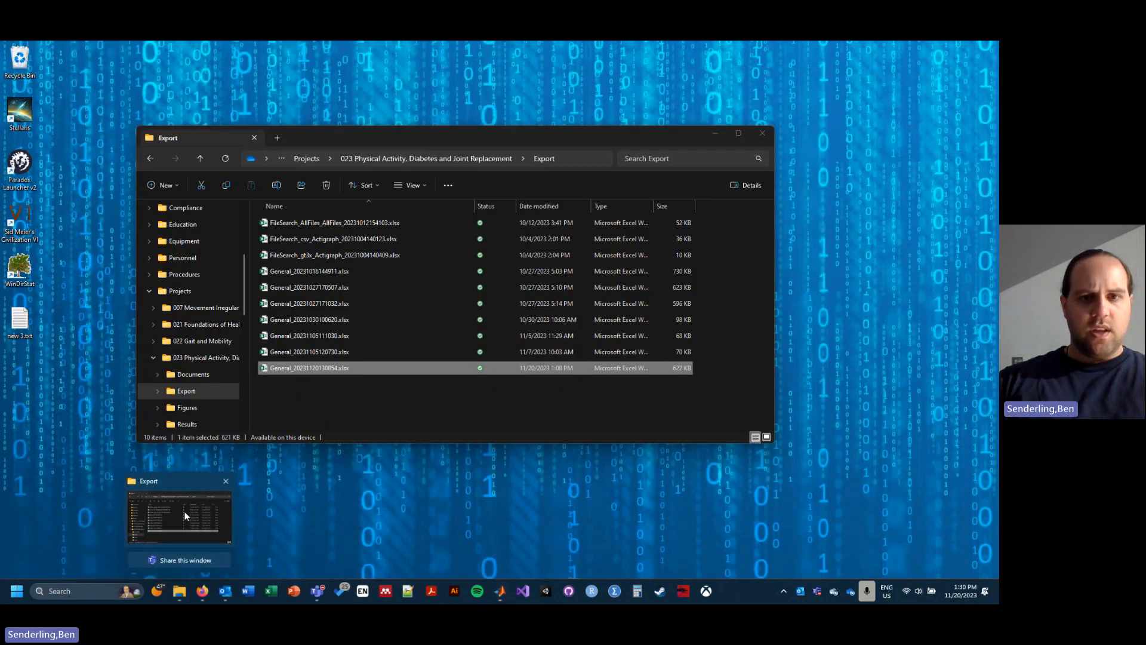
click(184, 511)
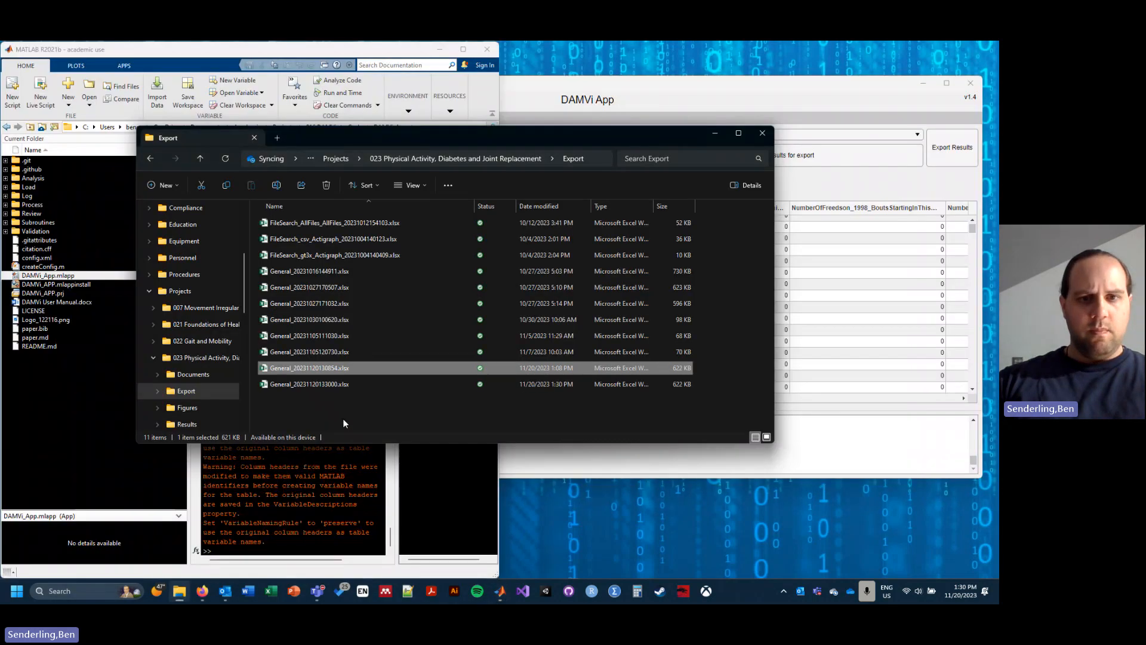
click(311, 384)
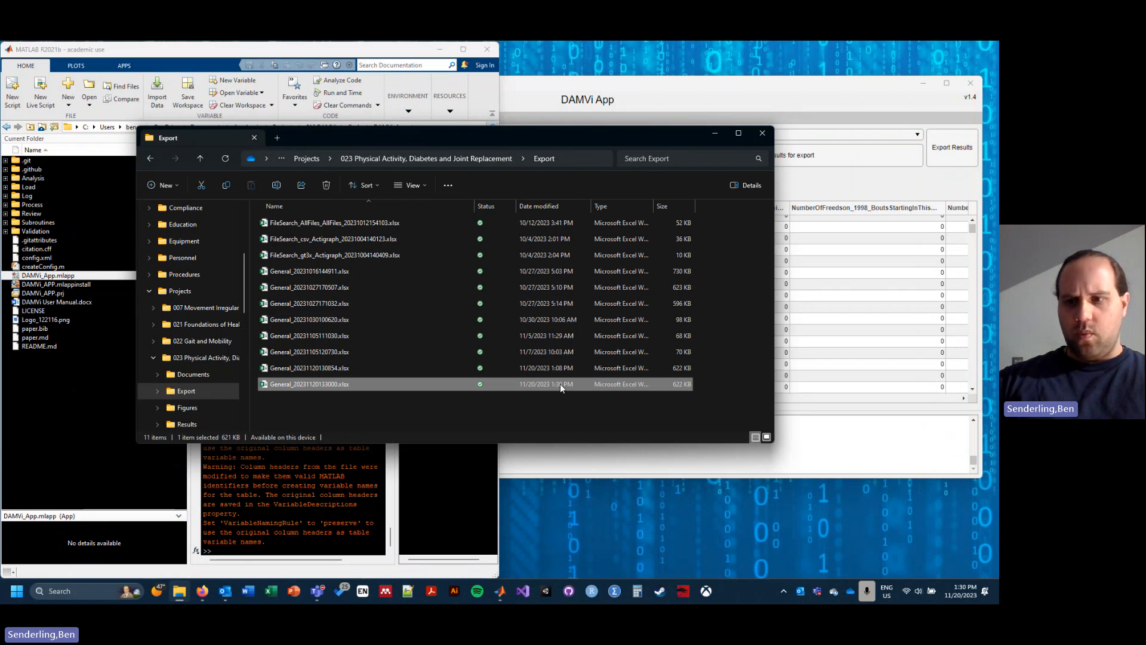
double_click(325, 386)
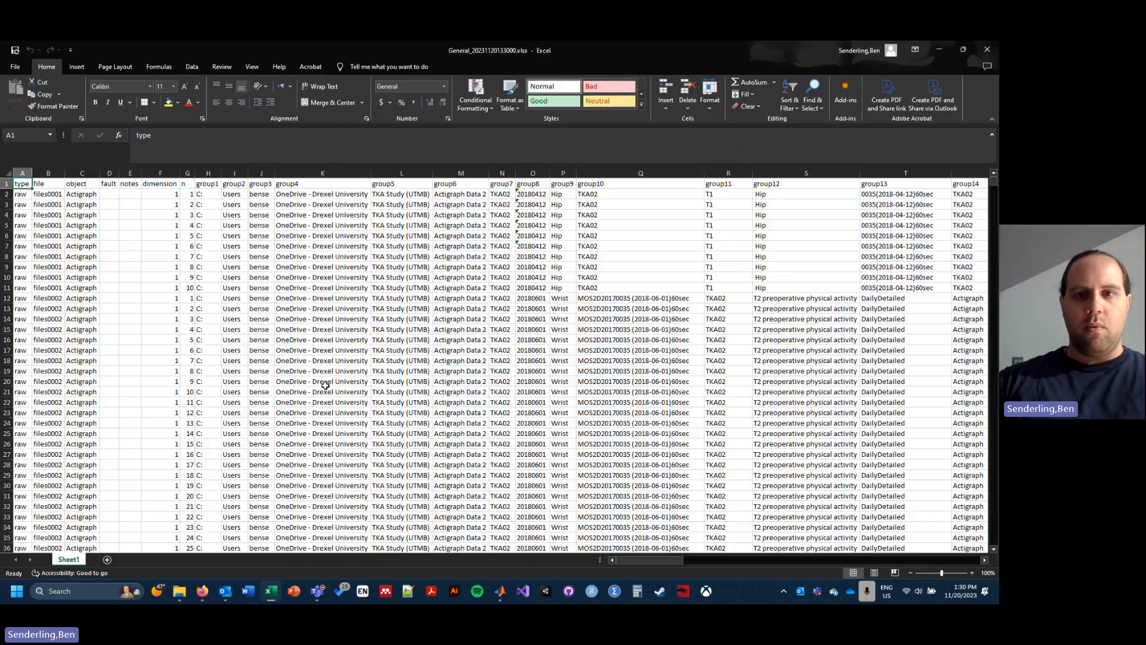
Step: Examine the exported sheet's subject, filename, date, day-of-week and kcals columns, including the rows with zero kcals
scroll(591, 237, right, 5)
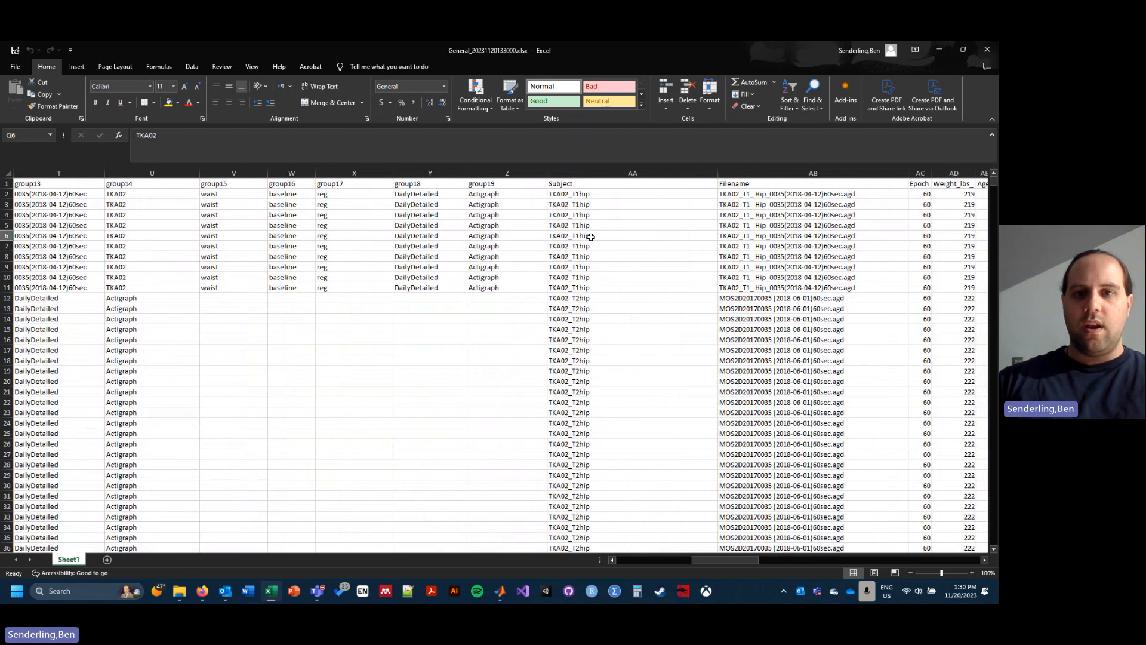
scroll(591, 237, right, 4)
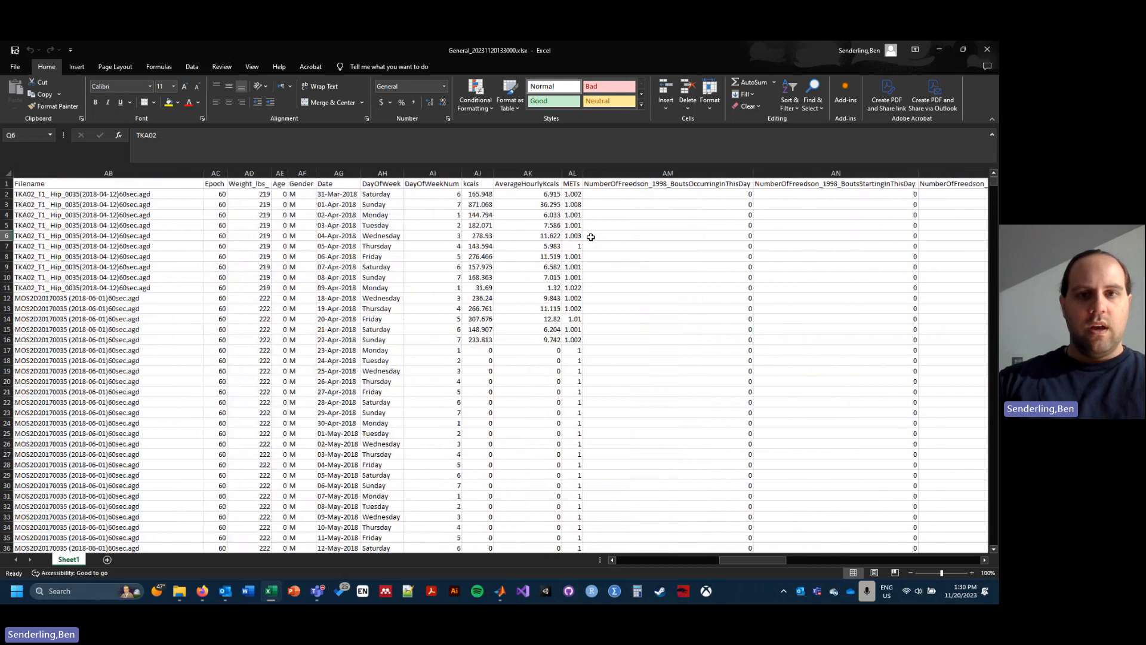
scroll(591, 237, left, 3)
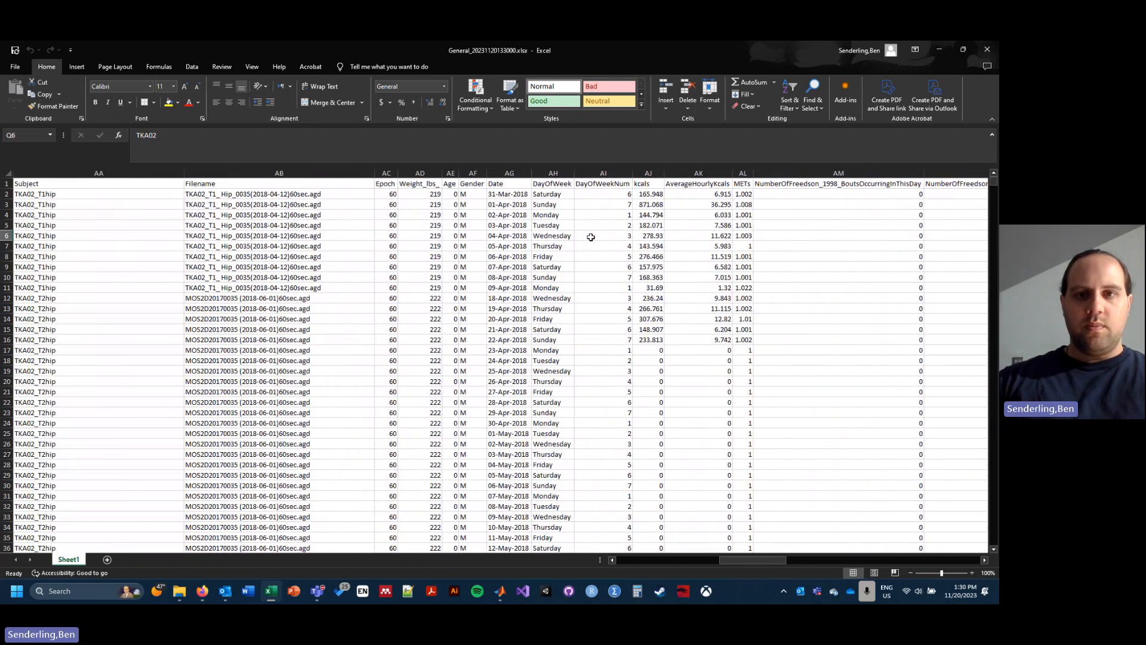
click(513, 172)
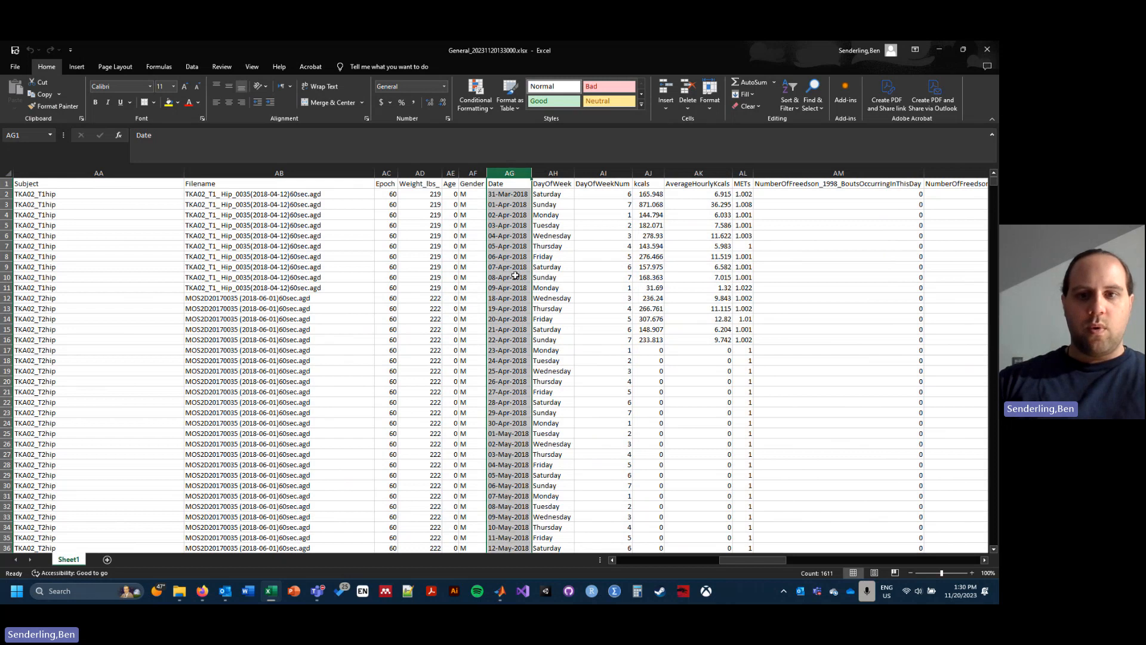
drag(661, 354, 654, 523)
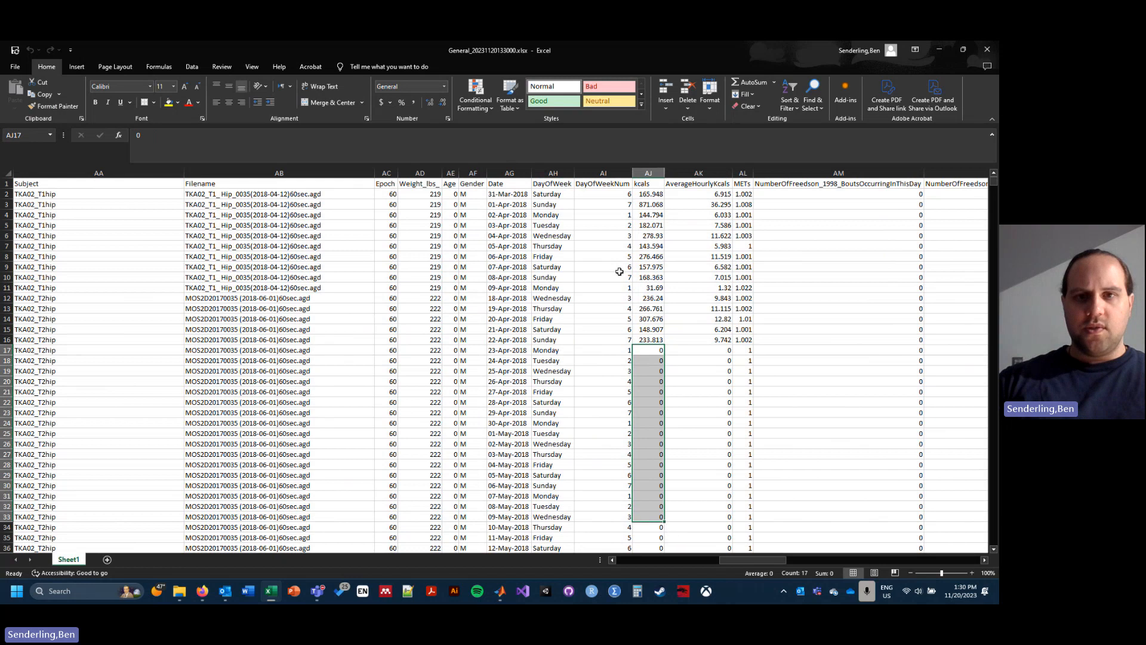
click(550, 194)
drag(564, 204, 647, 340)
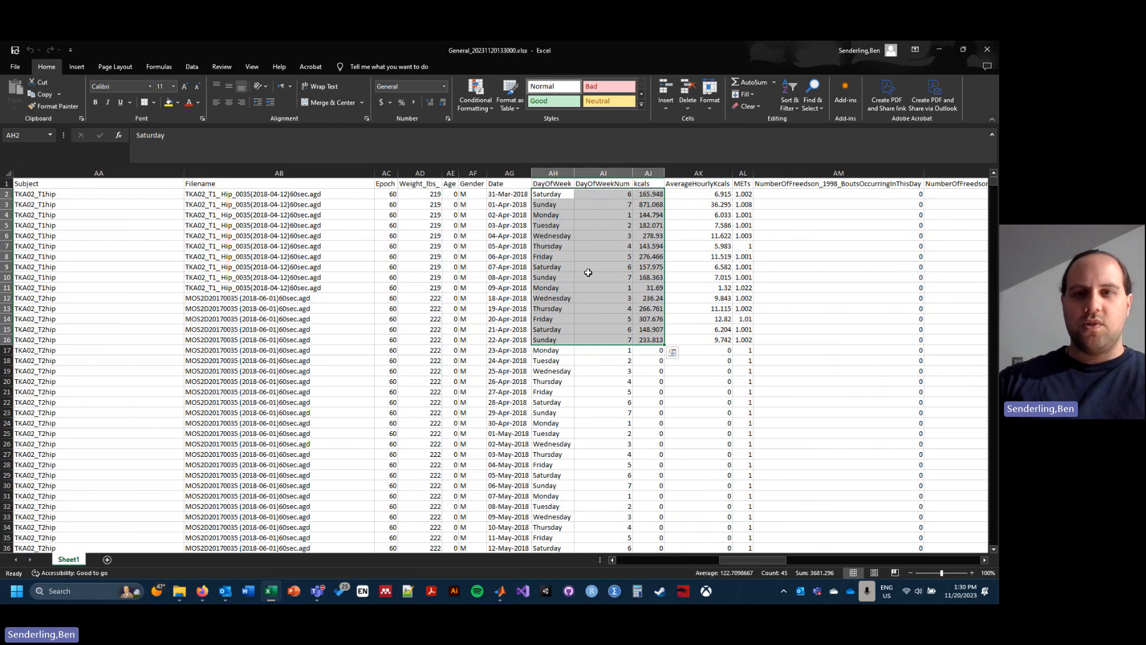
click(569, 267)
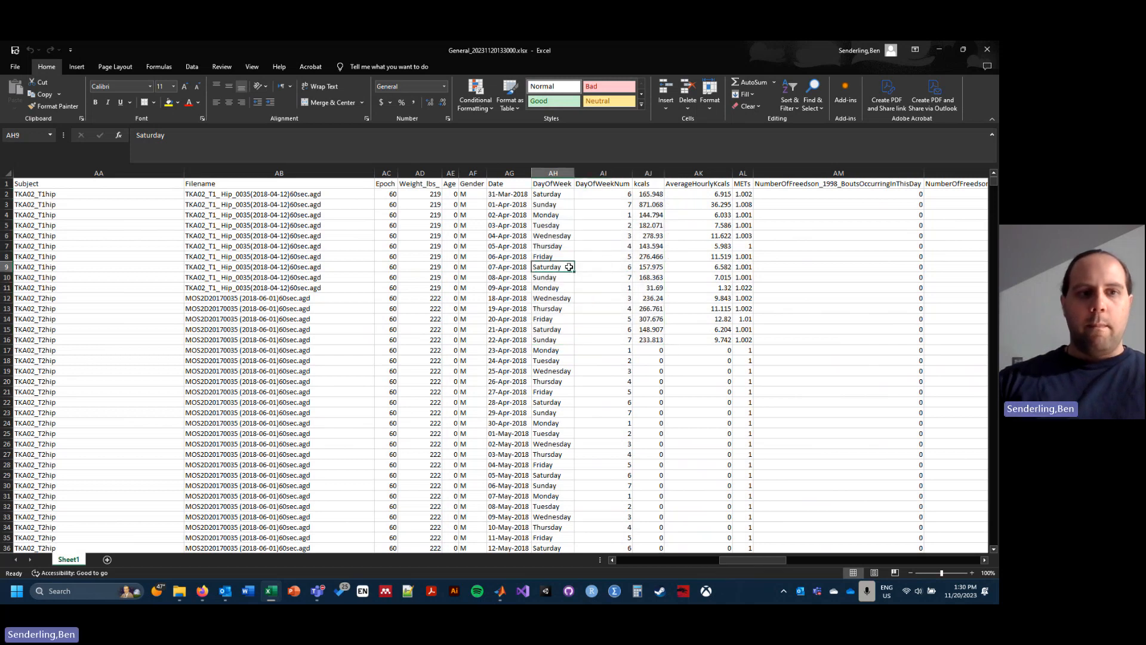
click(972, 447)
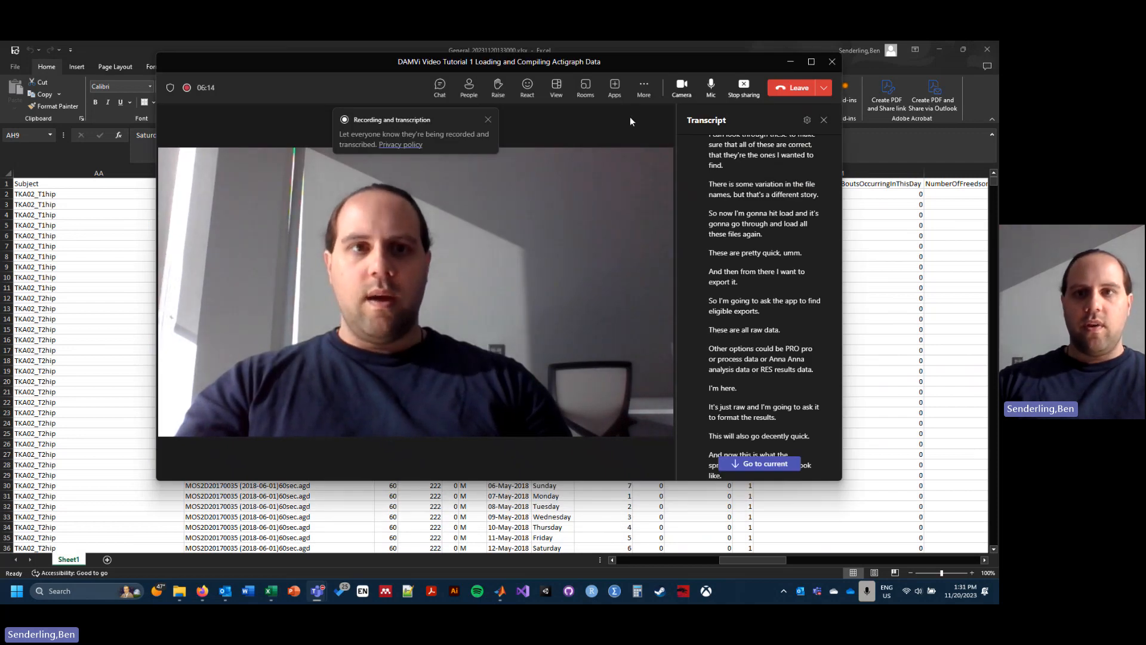
click(644, 88)
mouse_move(687, 116)
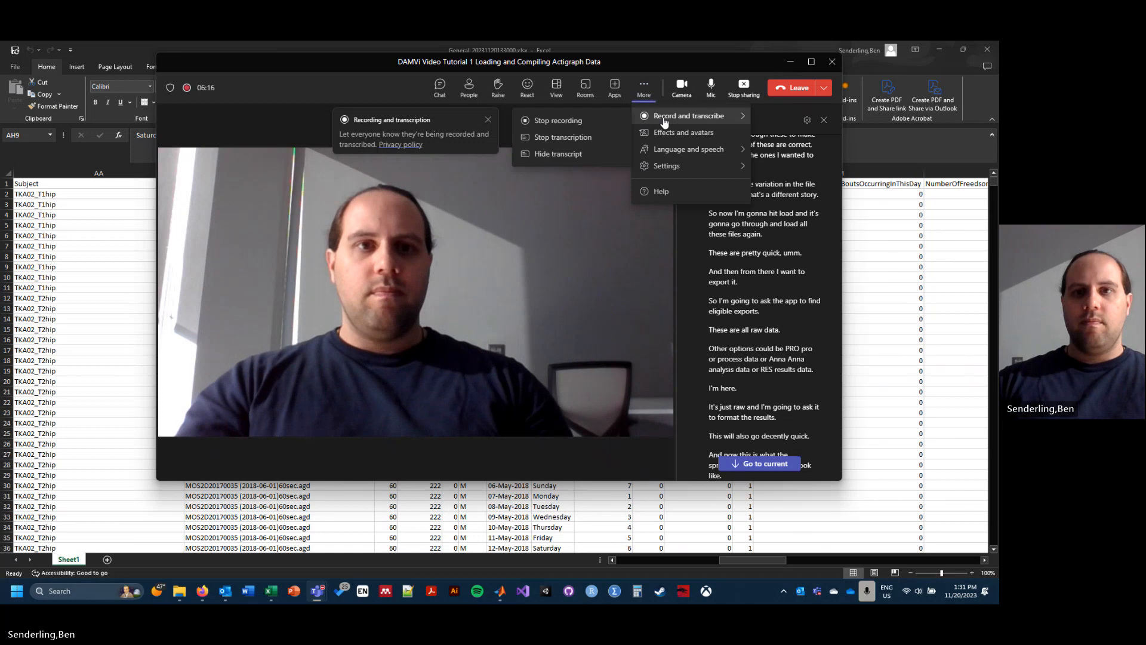